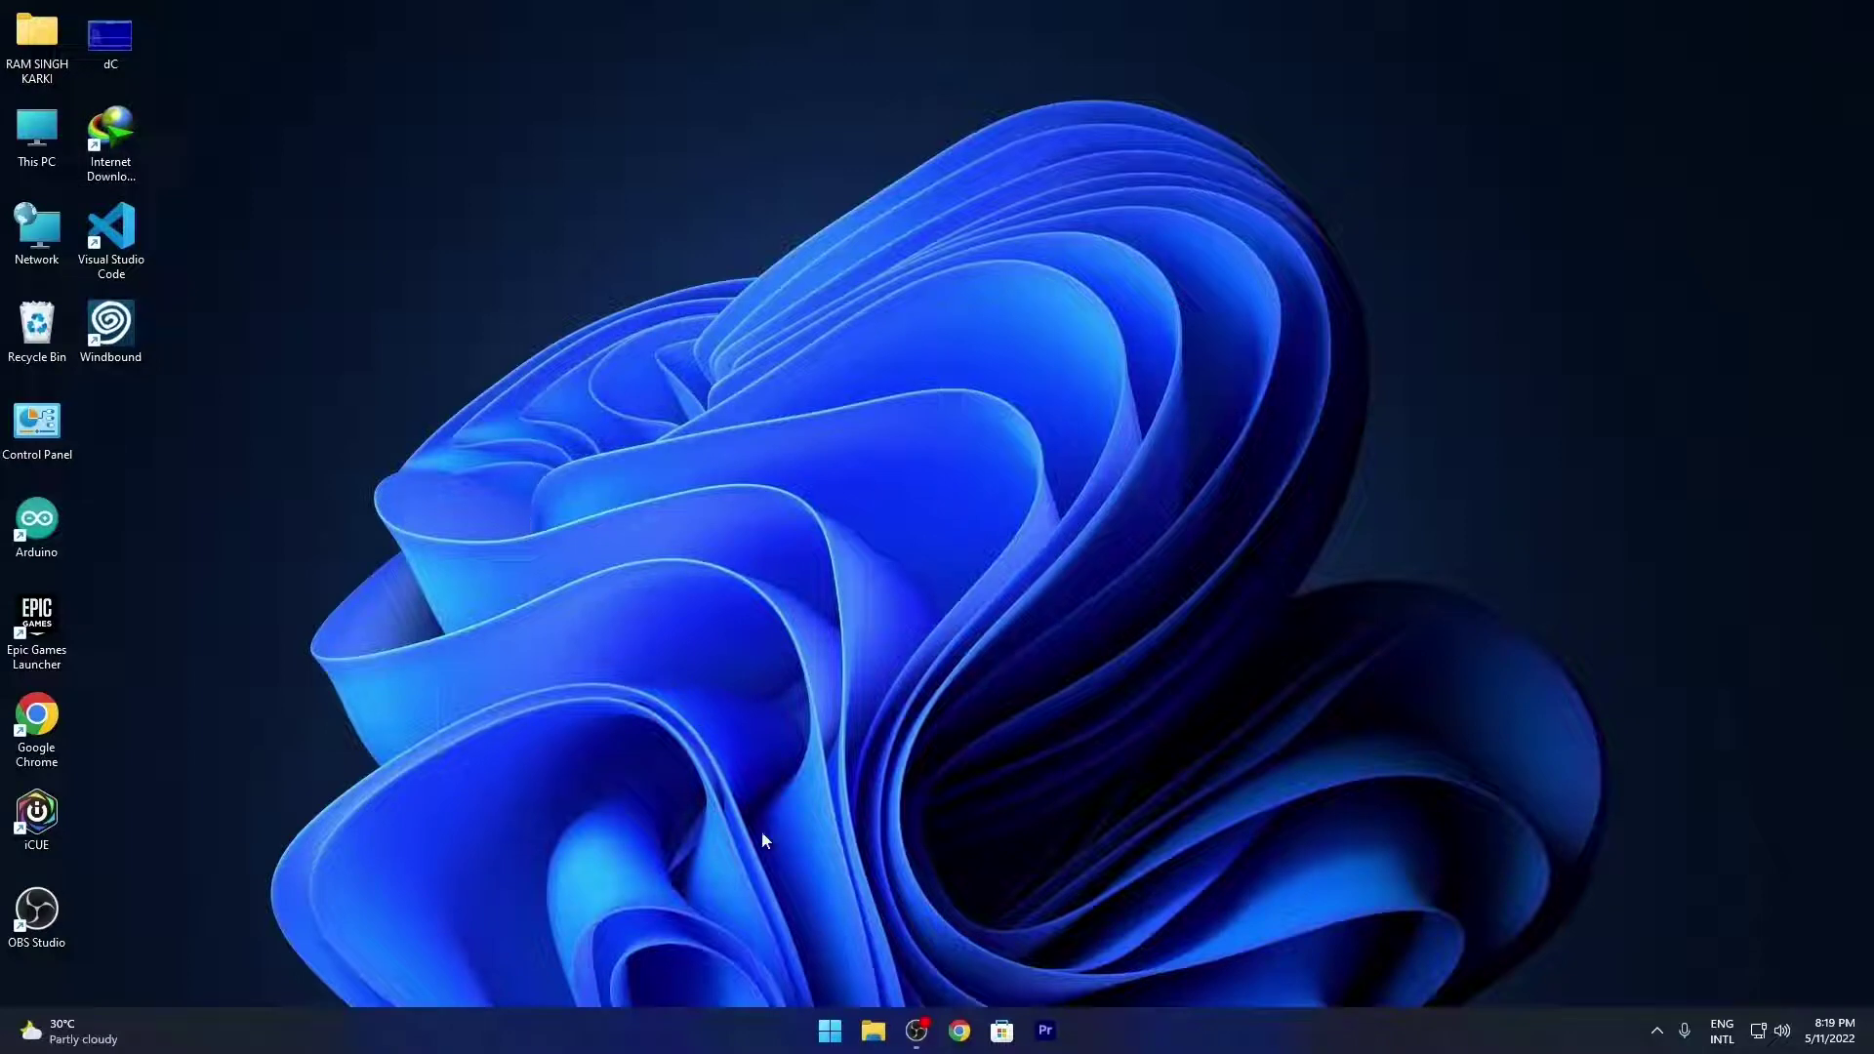
Open Chrome, search for "fdm" and go to Free Download Manager's official download page
left_click(966, 1032)
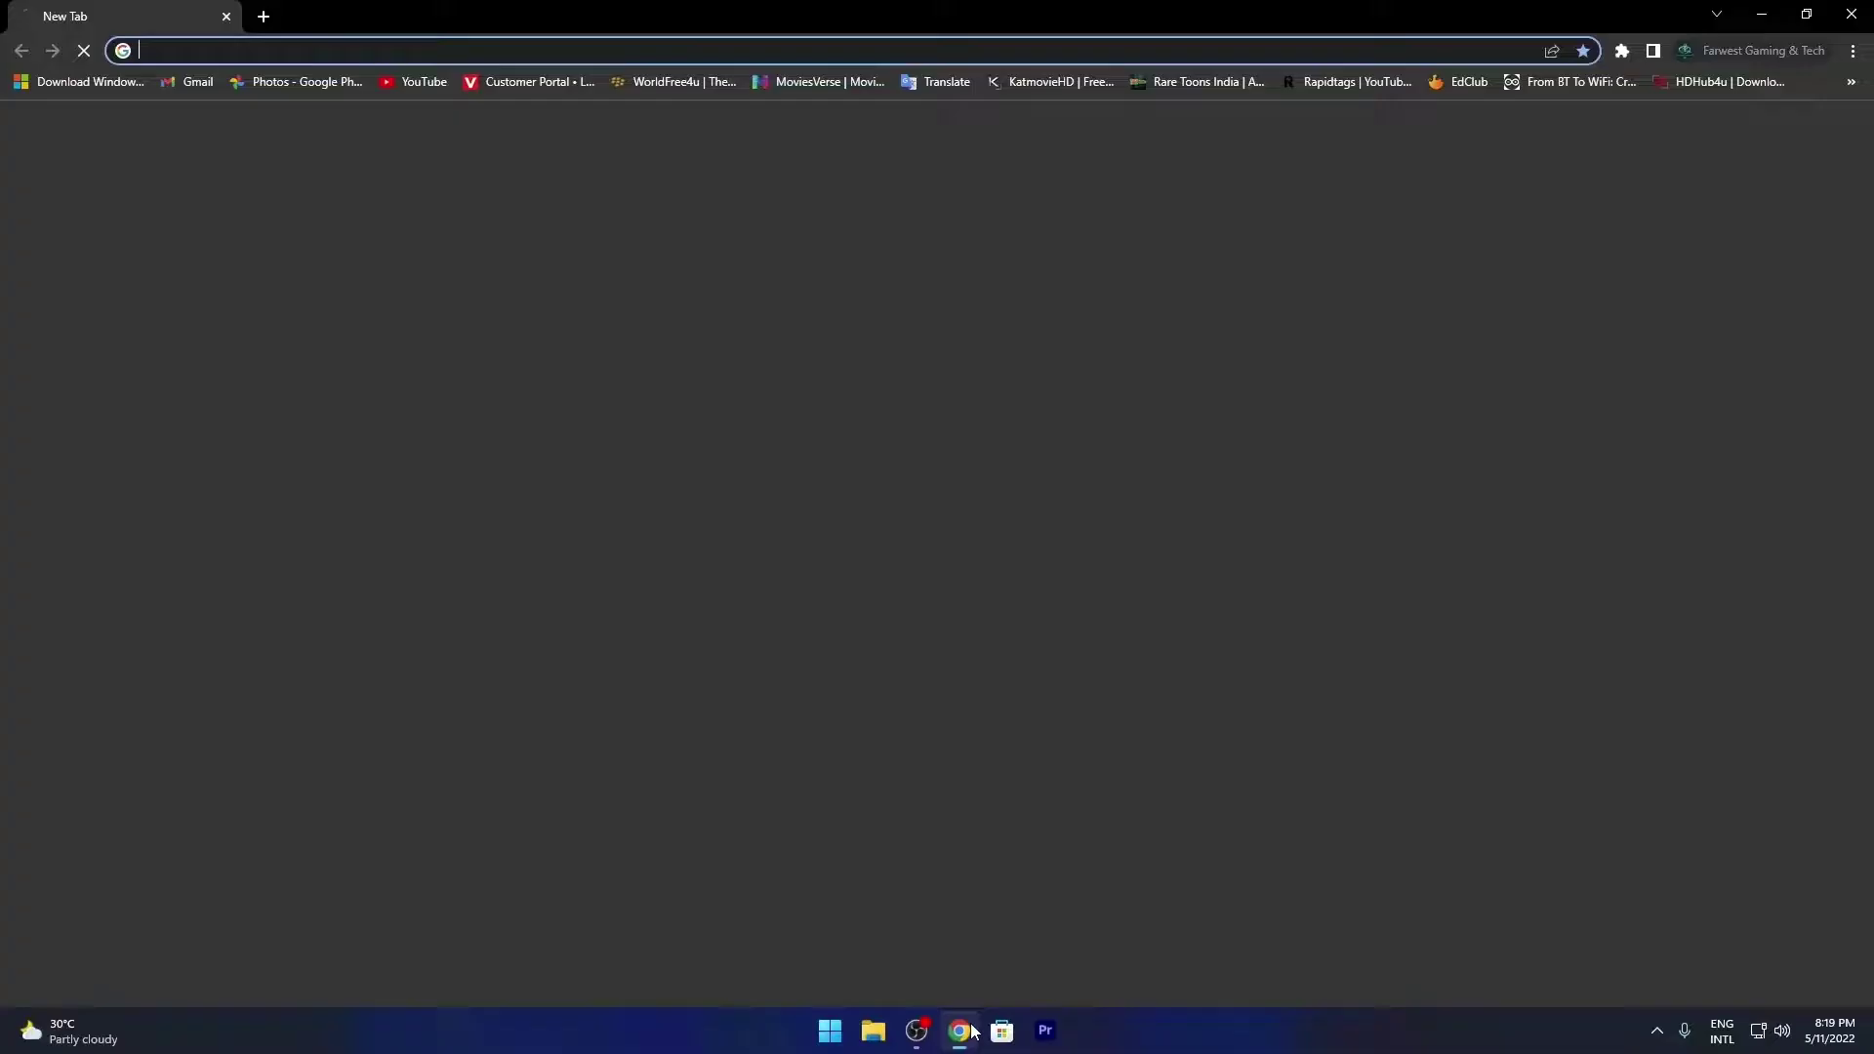
type("fdm")
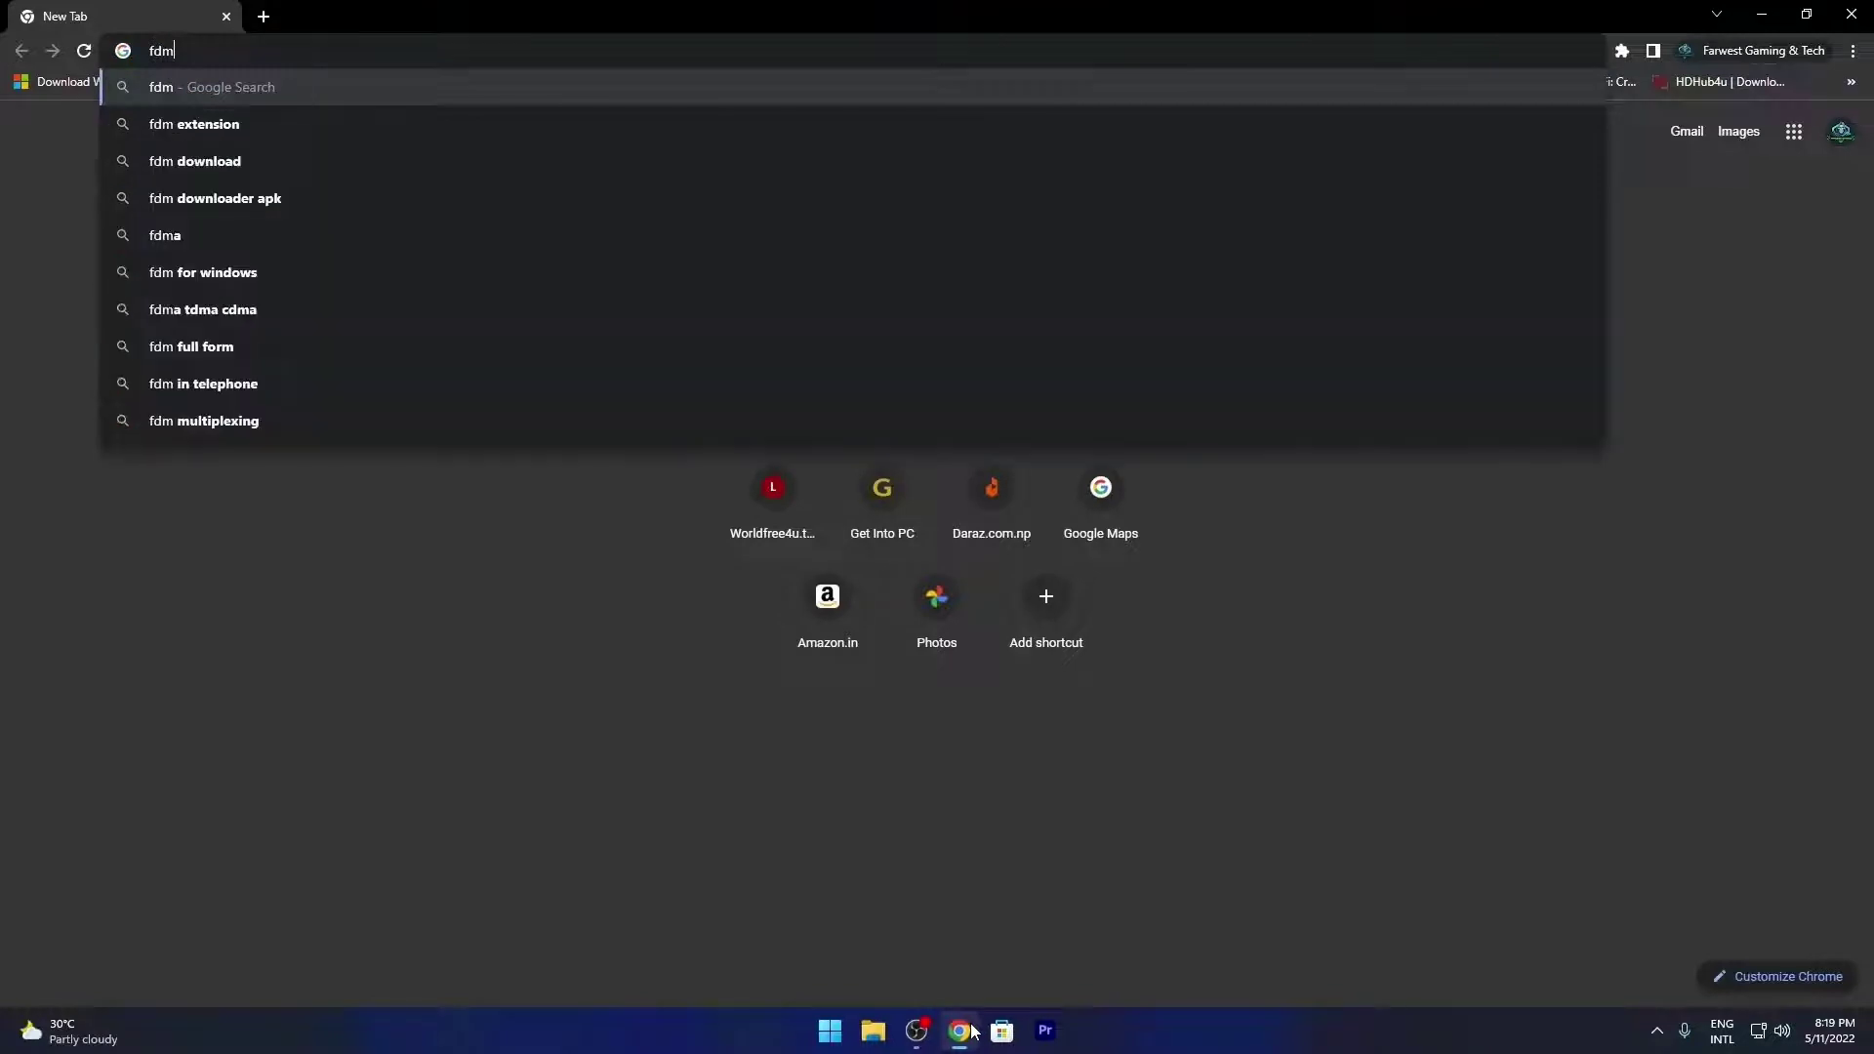
key("Return")
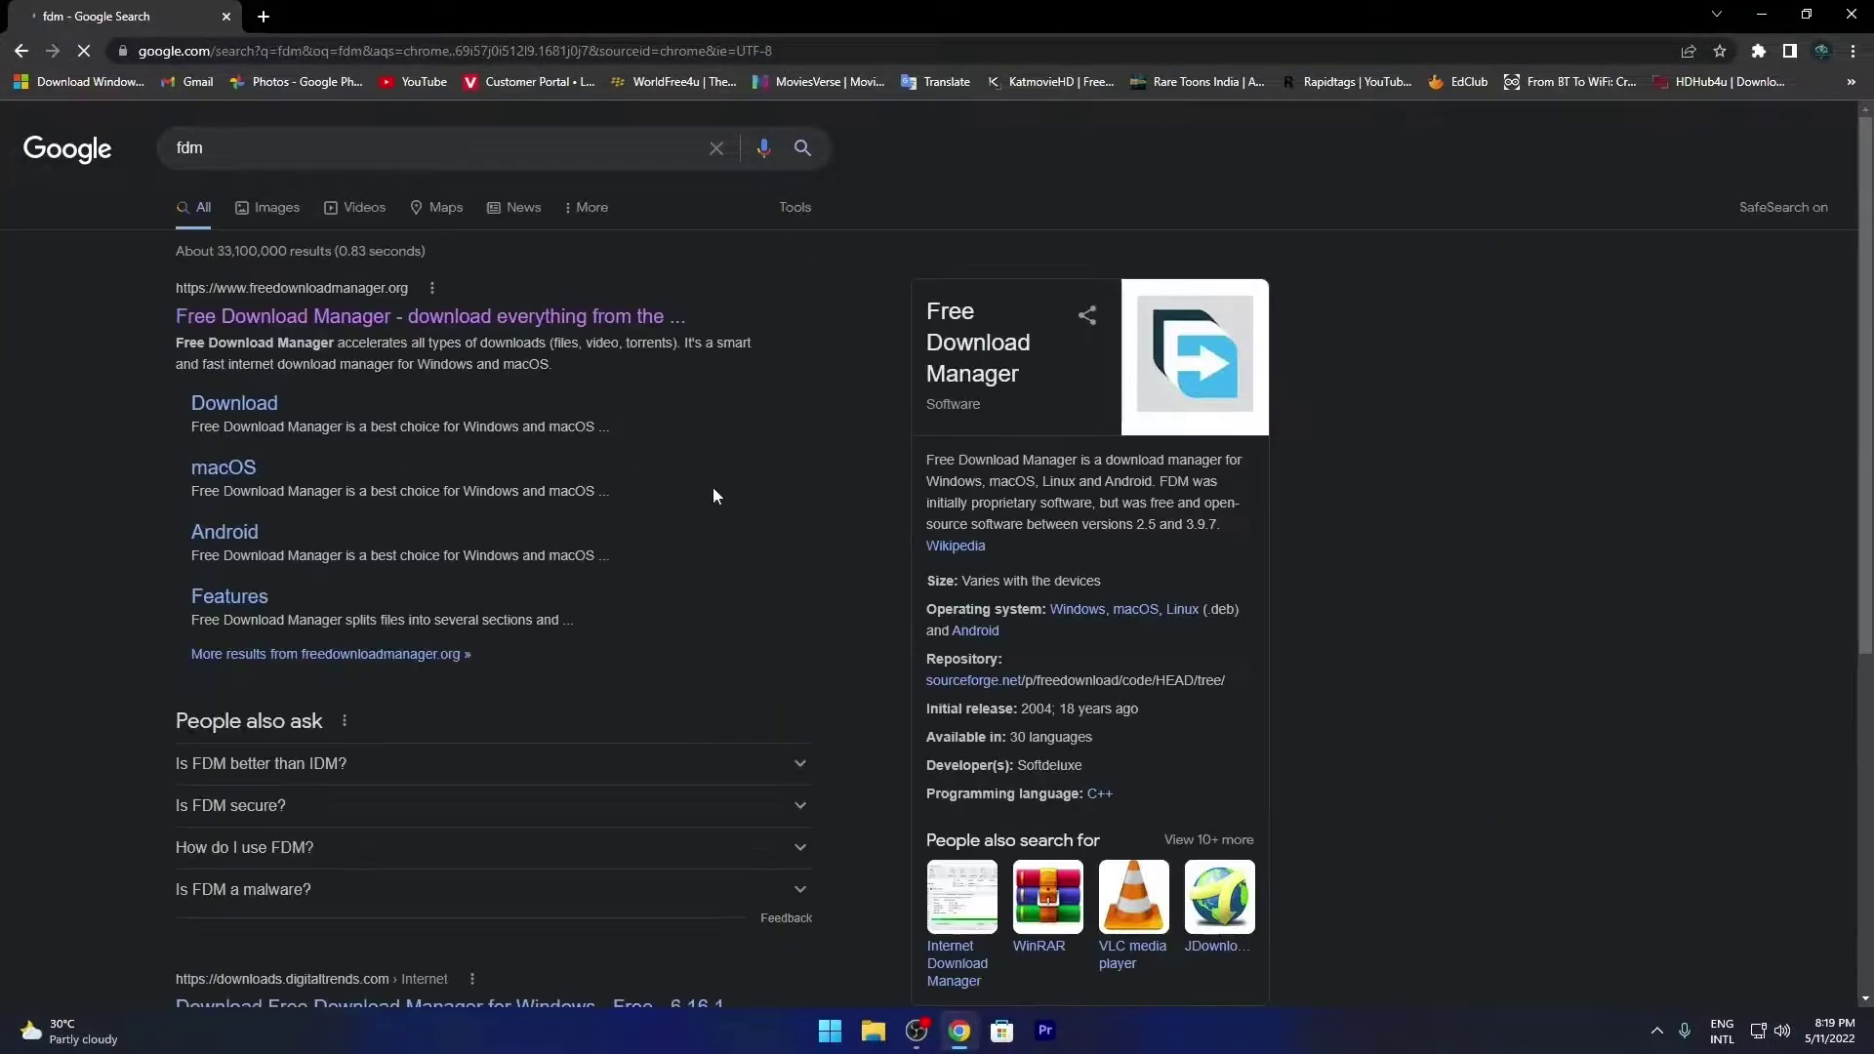
left_click(419, 322)
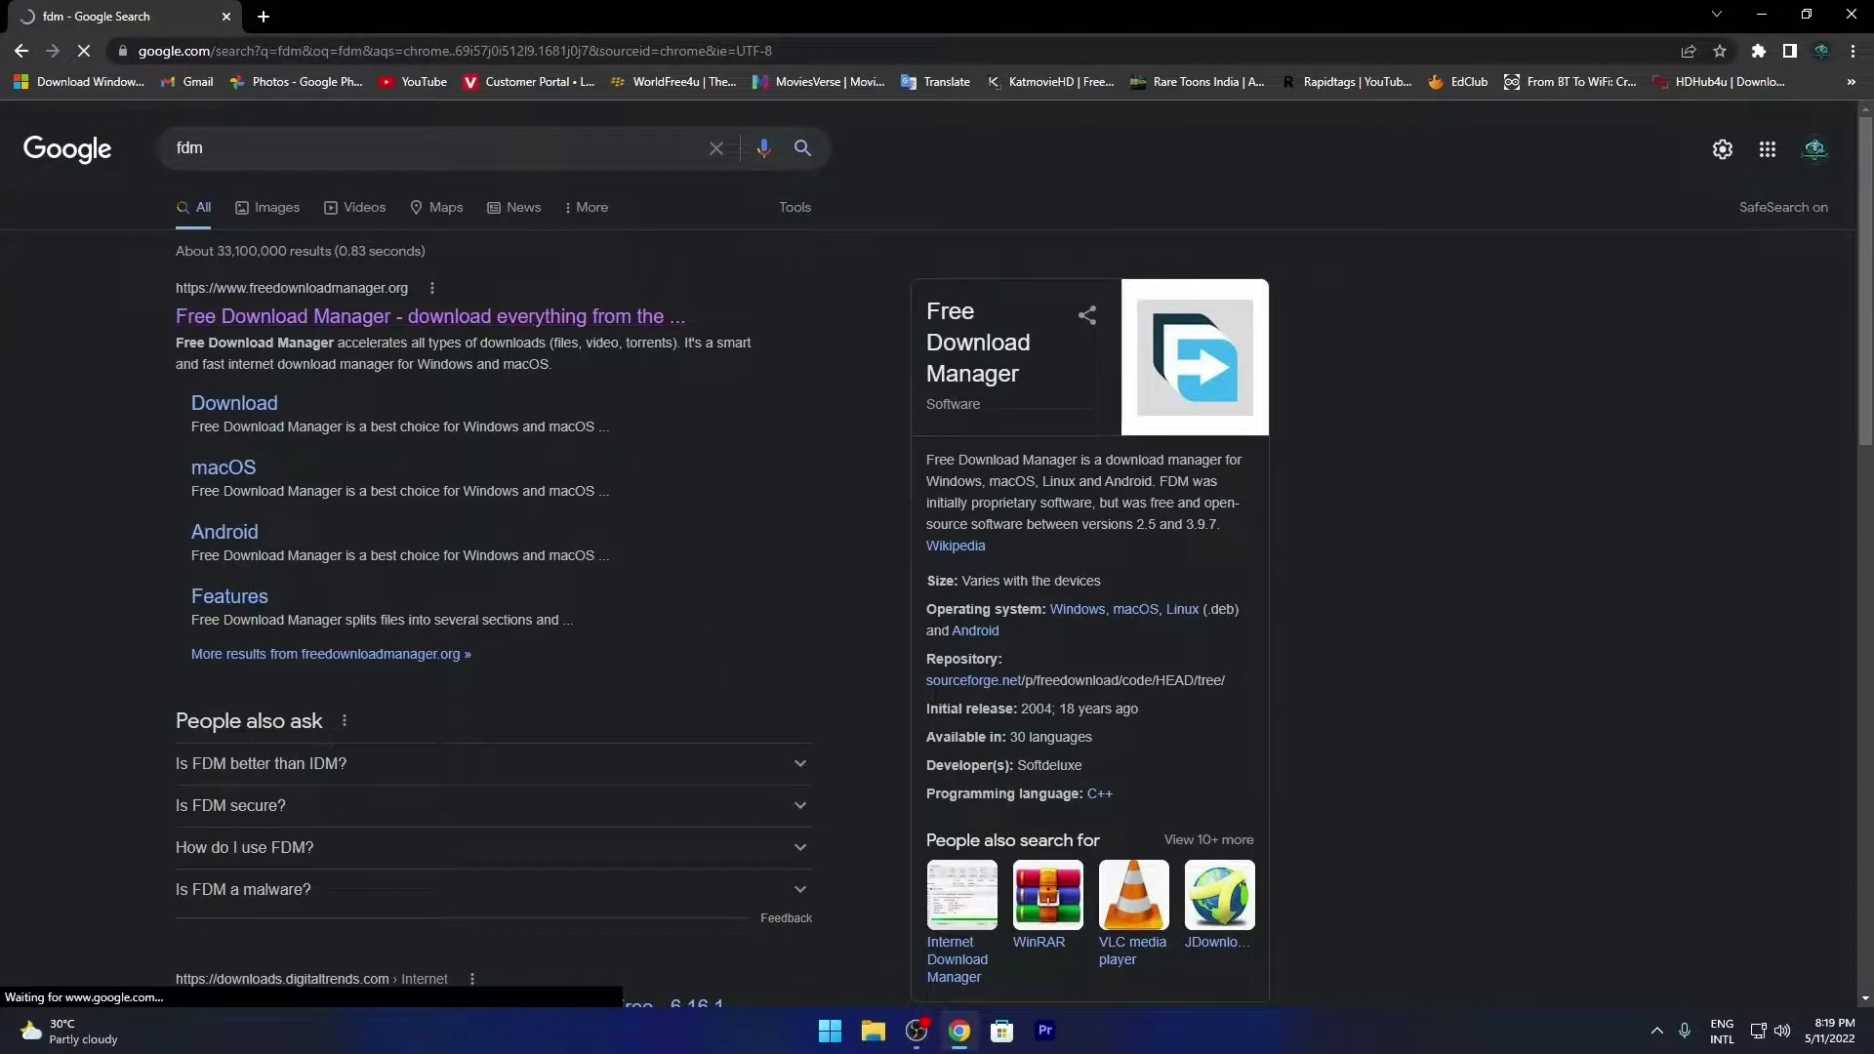
left_click(236, 408)
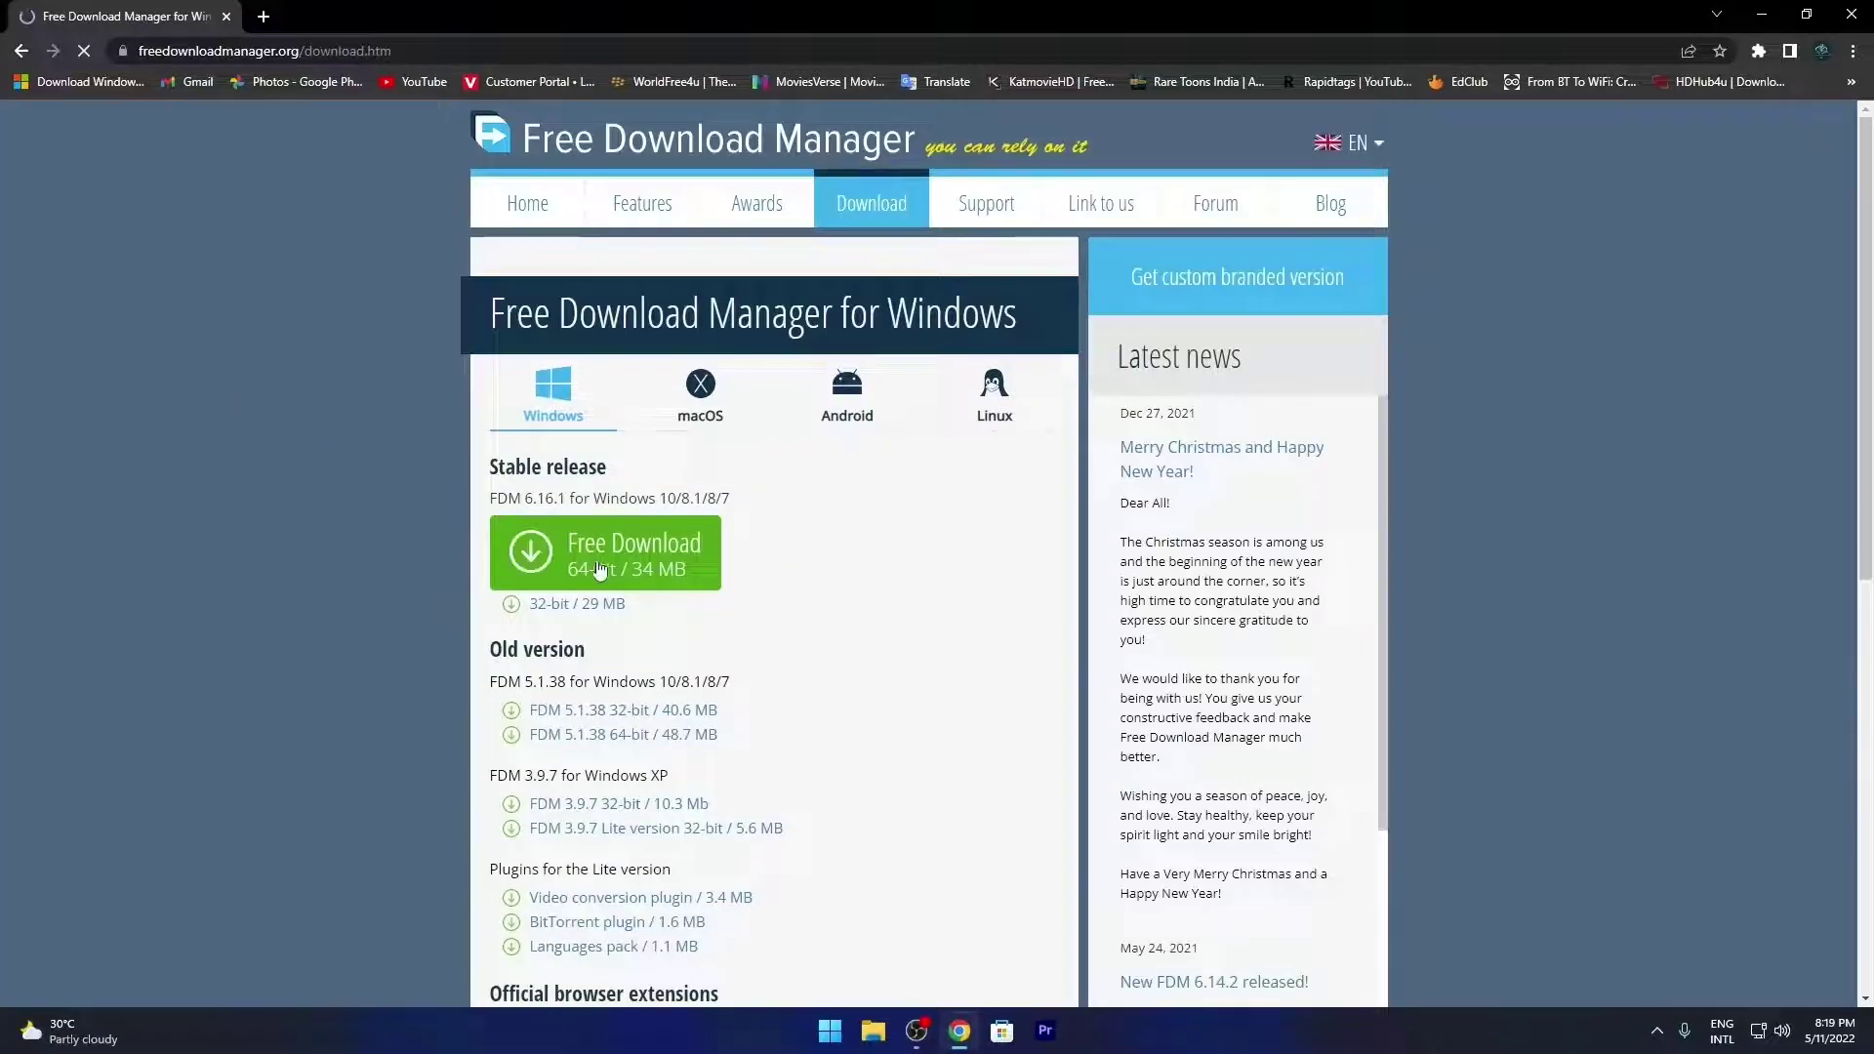
Request the 64-bit Free Download Manager installer, choosing to show the download complete dialog for the existing file, and close the browser
left_click(601, 570)
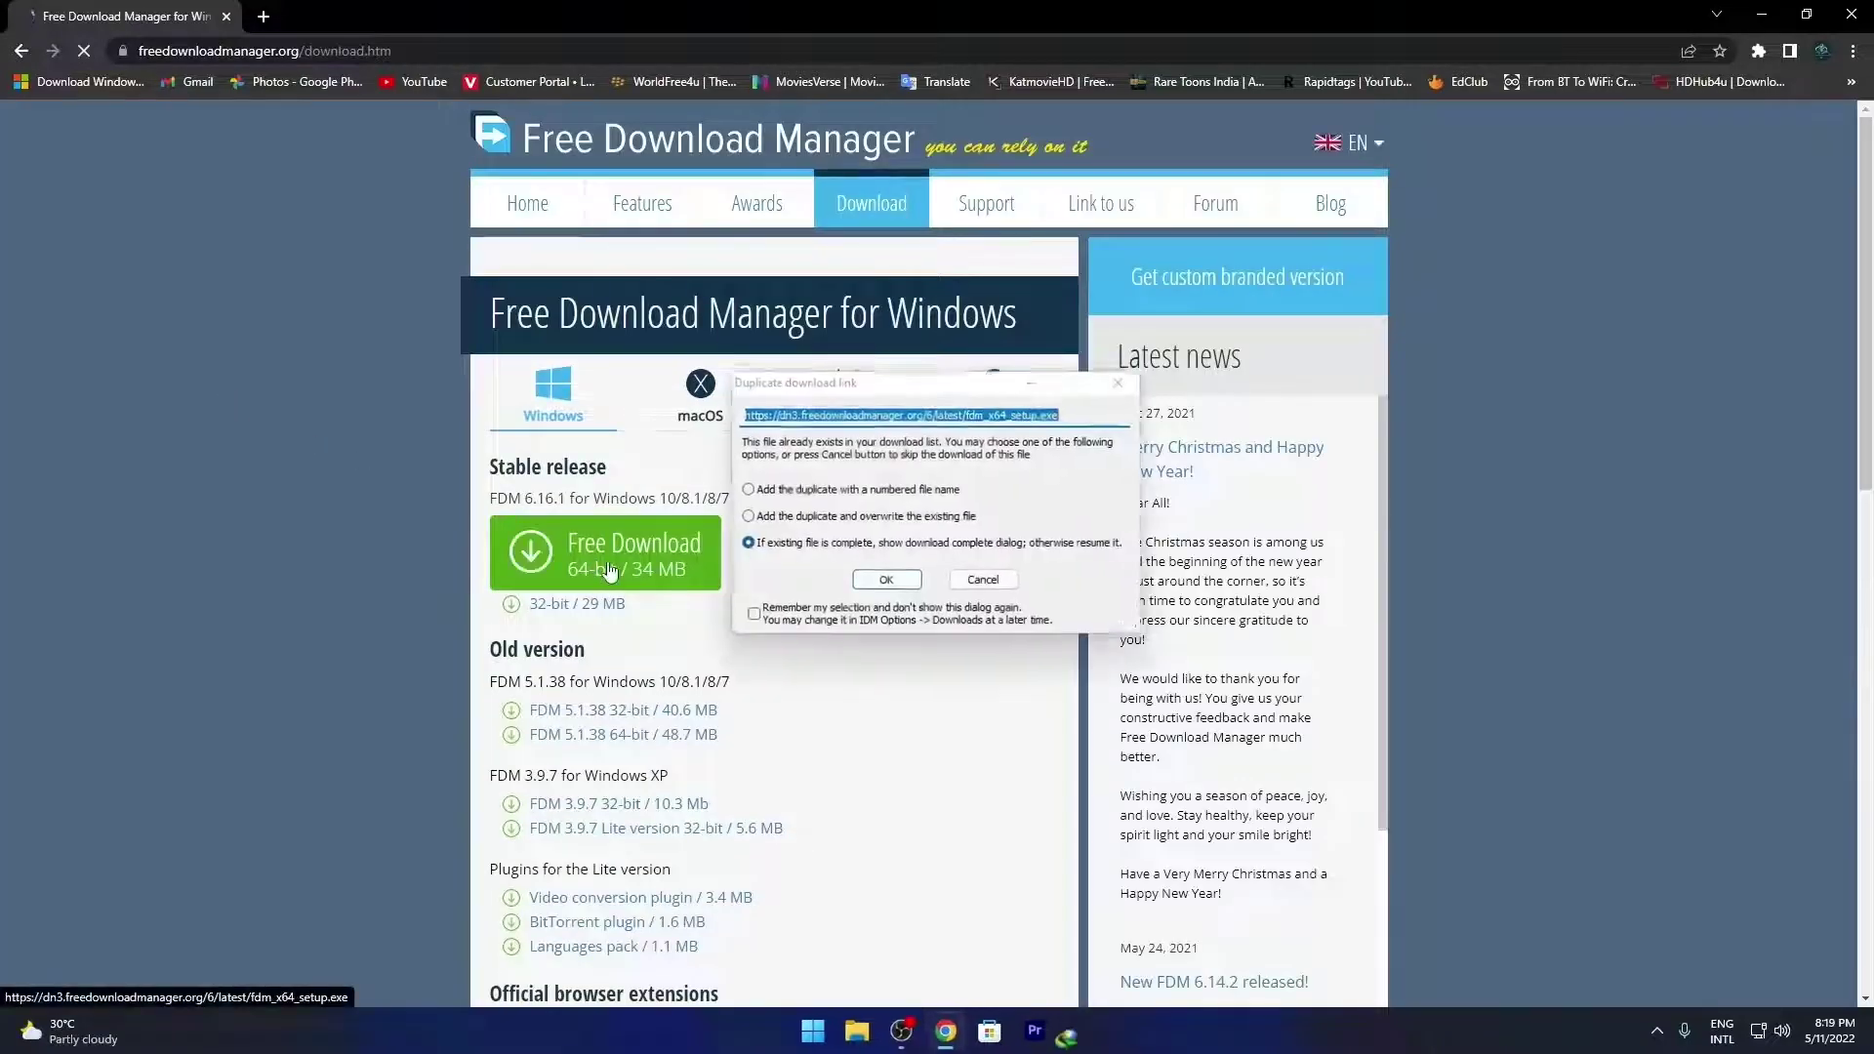
left_click(888, 586)
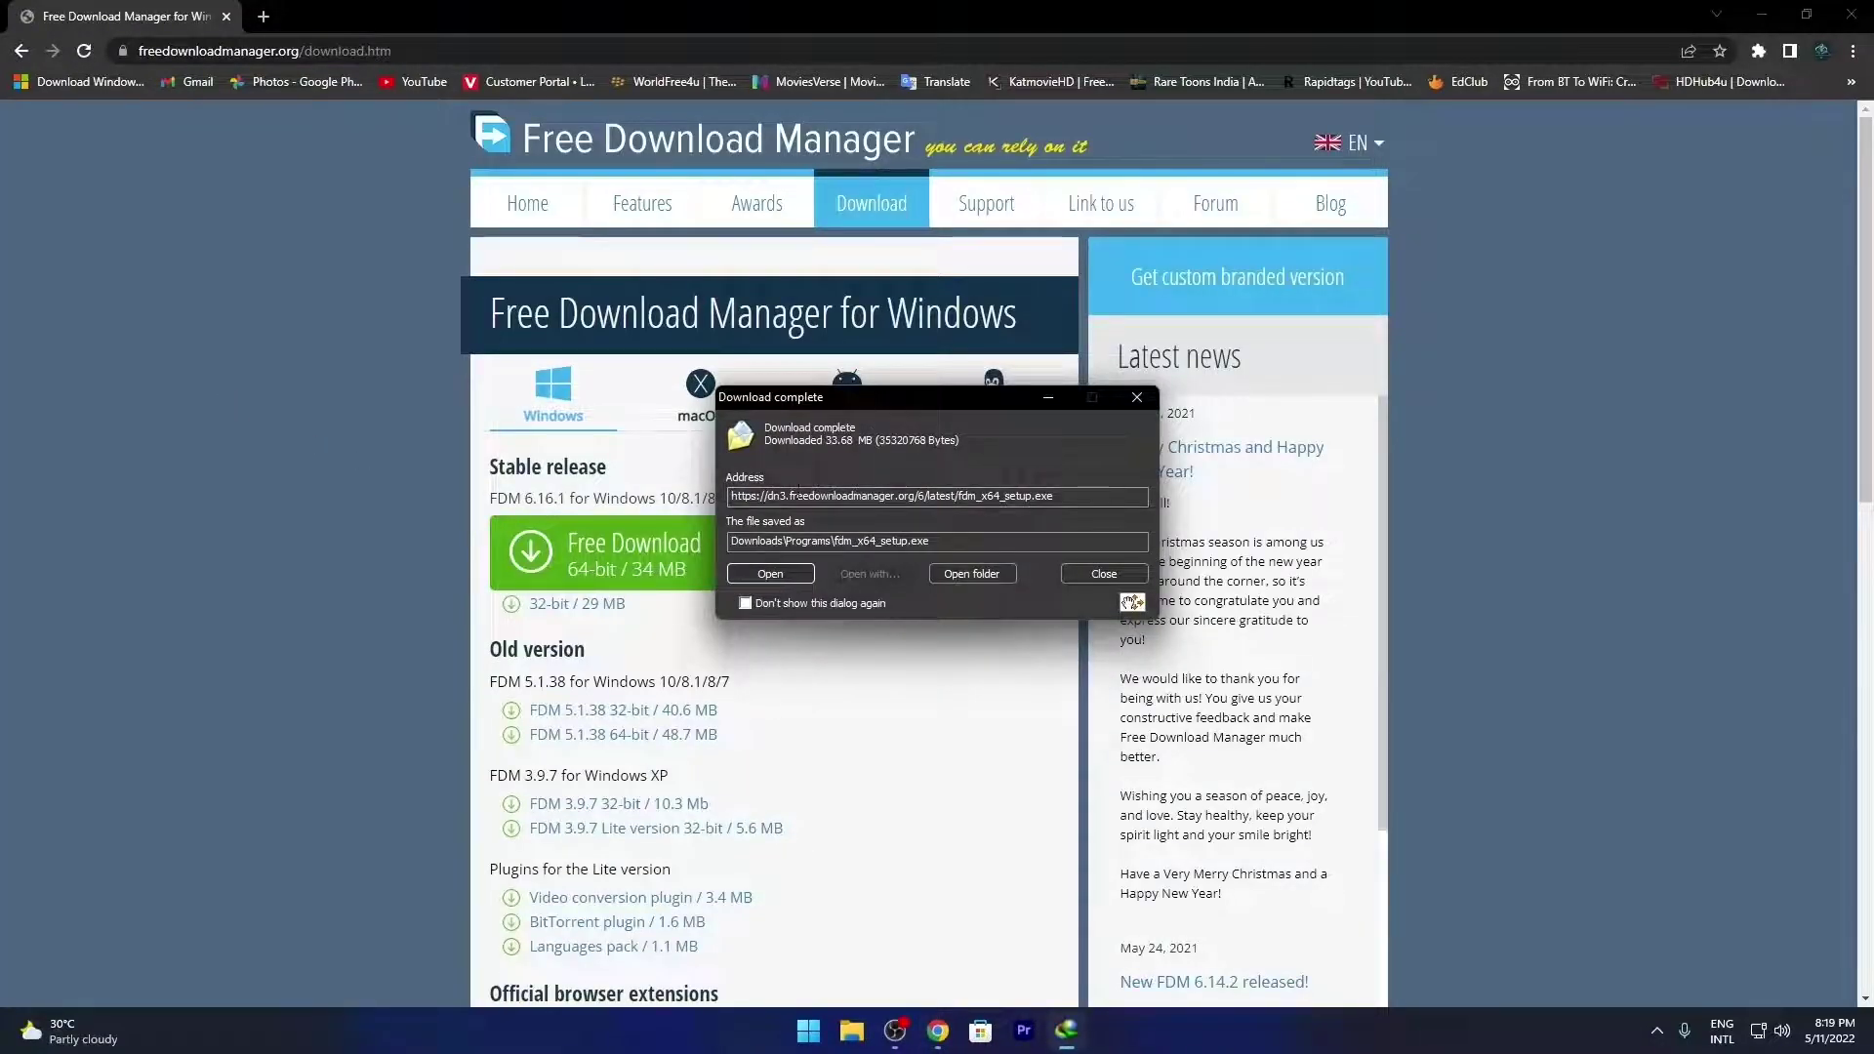
left_click(1851, 13)
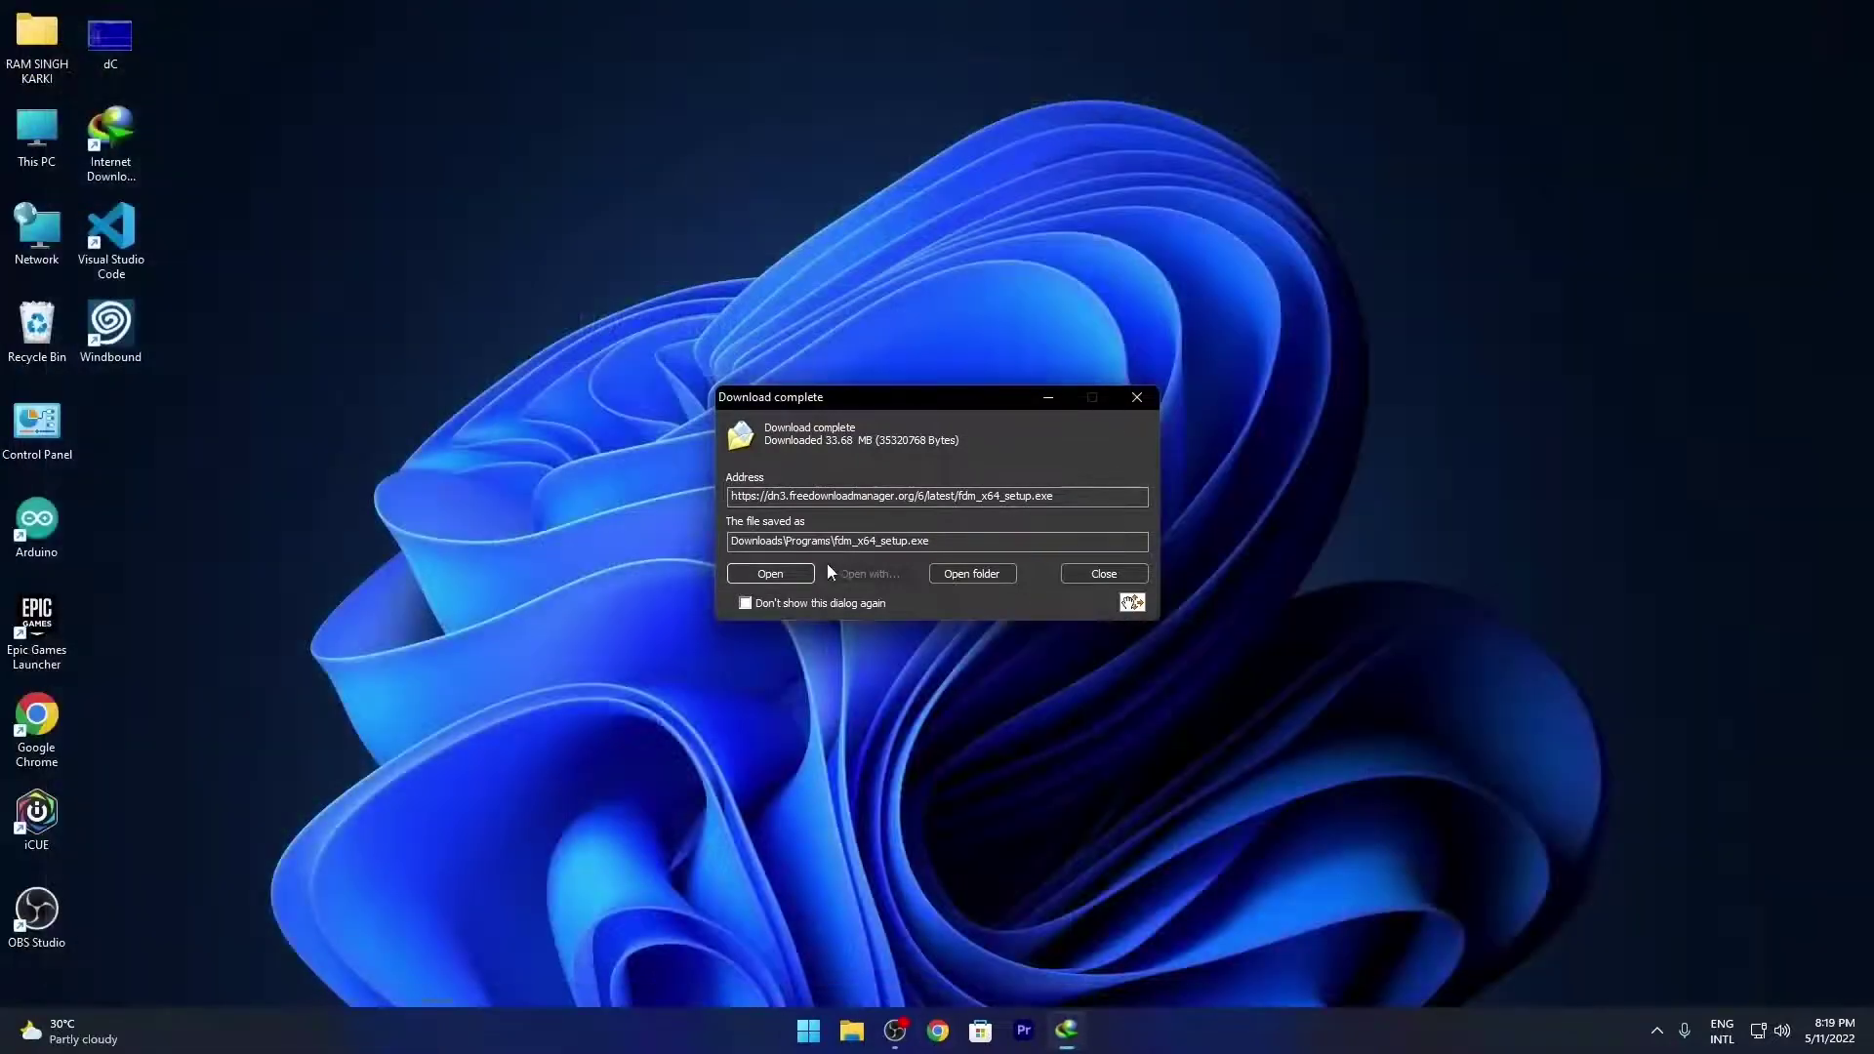
Run fdm_x64_setup.exe and install Free Download Manager into the existing folder with the default options
left_click(783, 576)
left_click(937, 484)
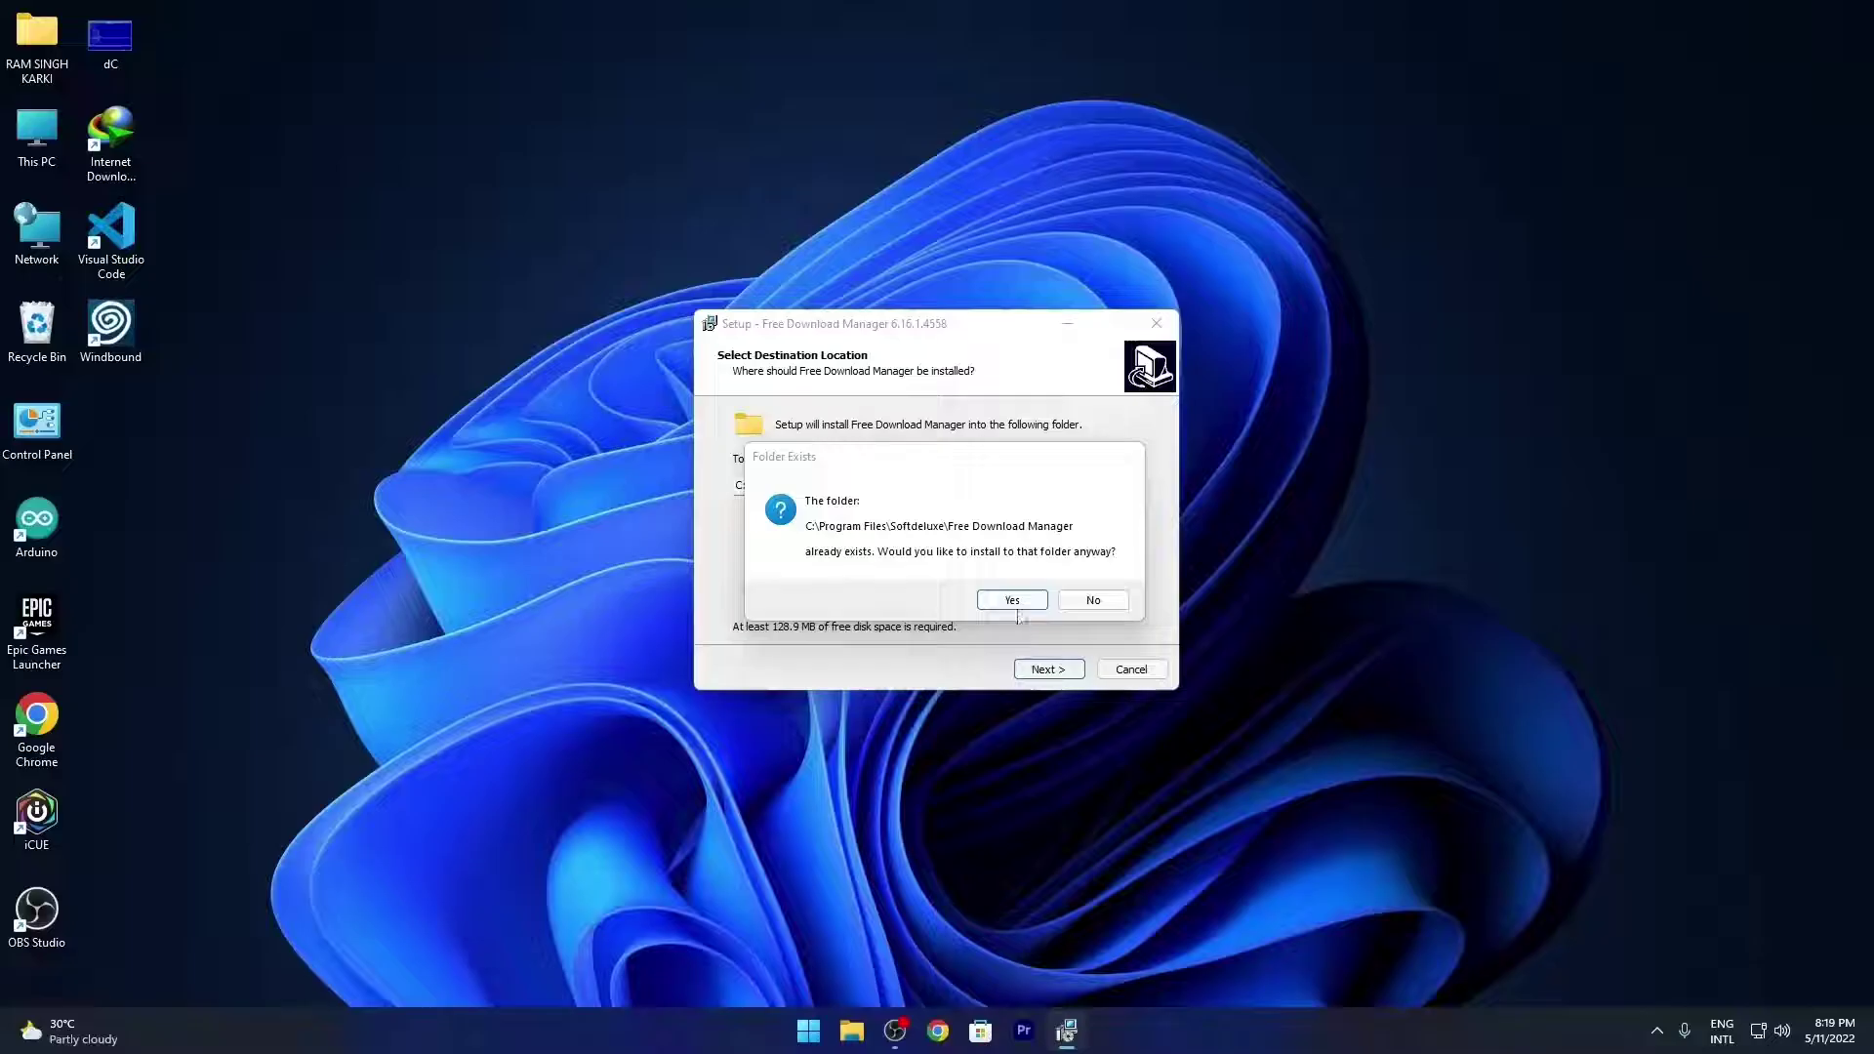
left_click(1012, 599)
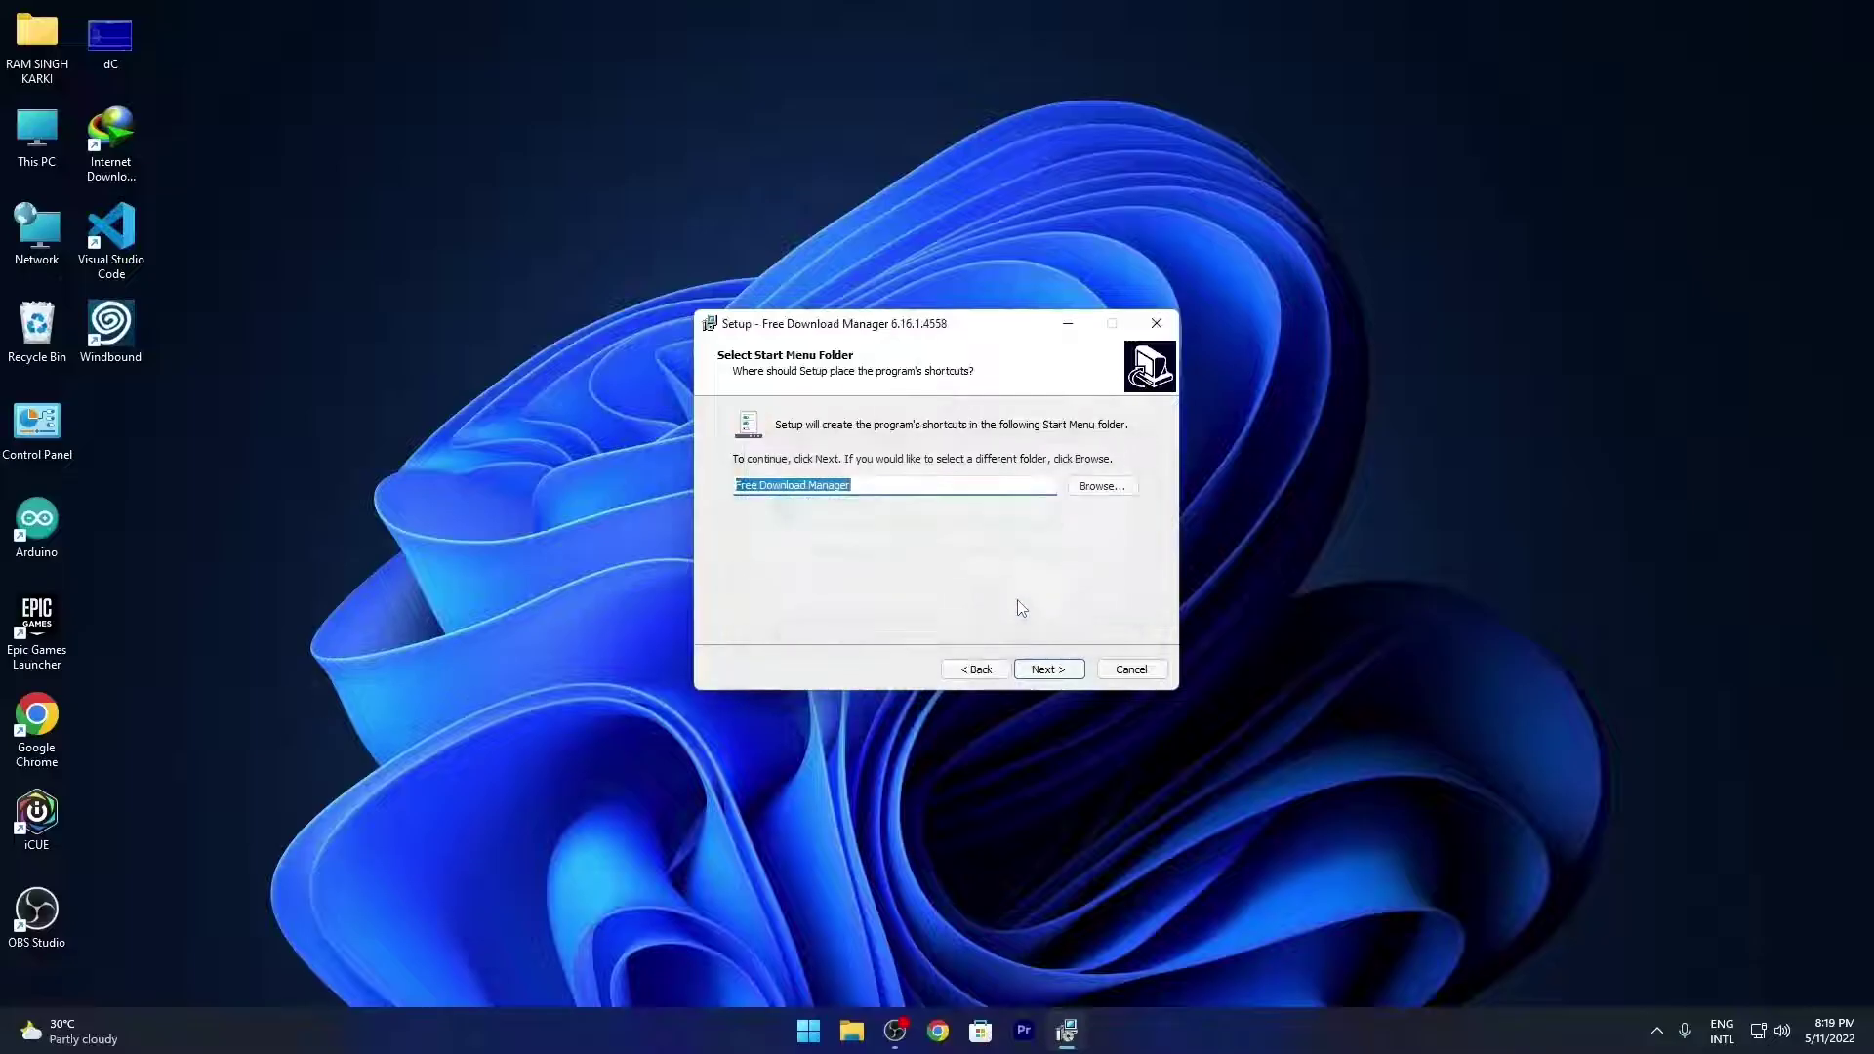
left_click(1045, 670)
left_click(1045, 672)
left_click(1046, 671)
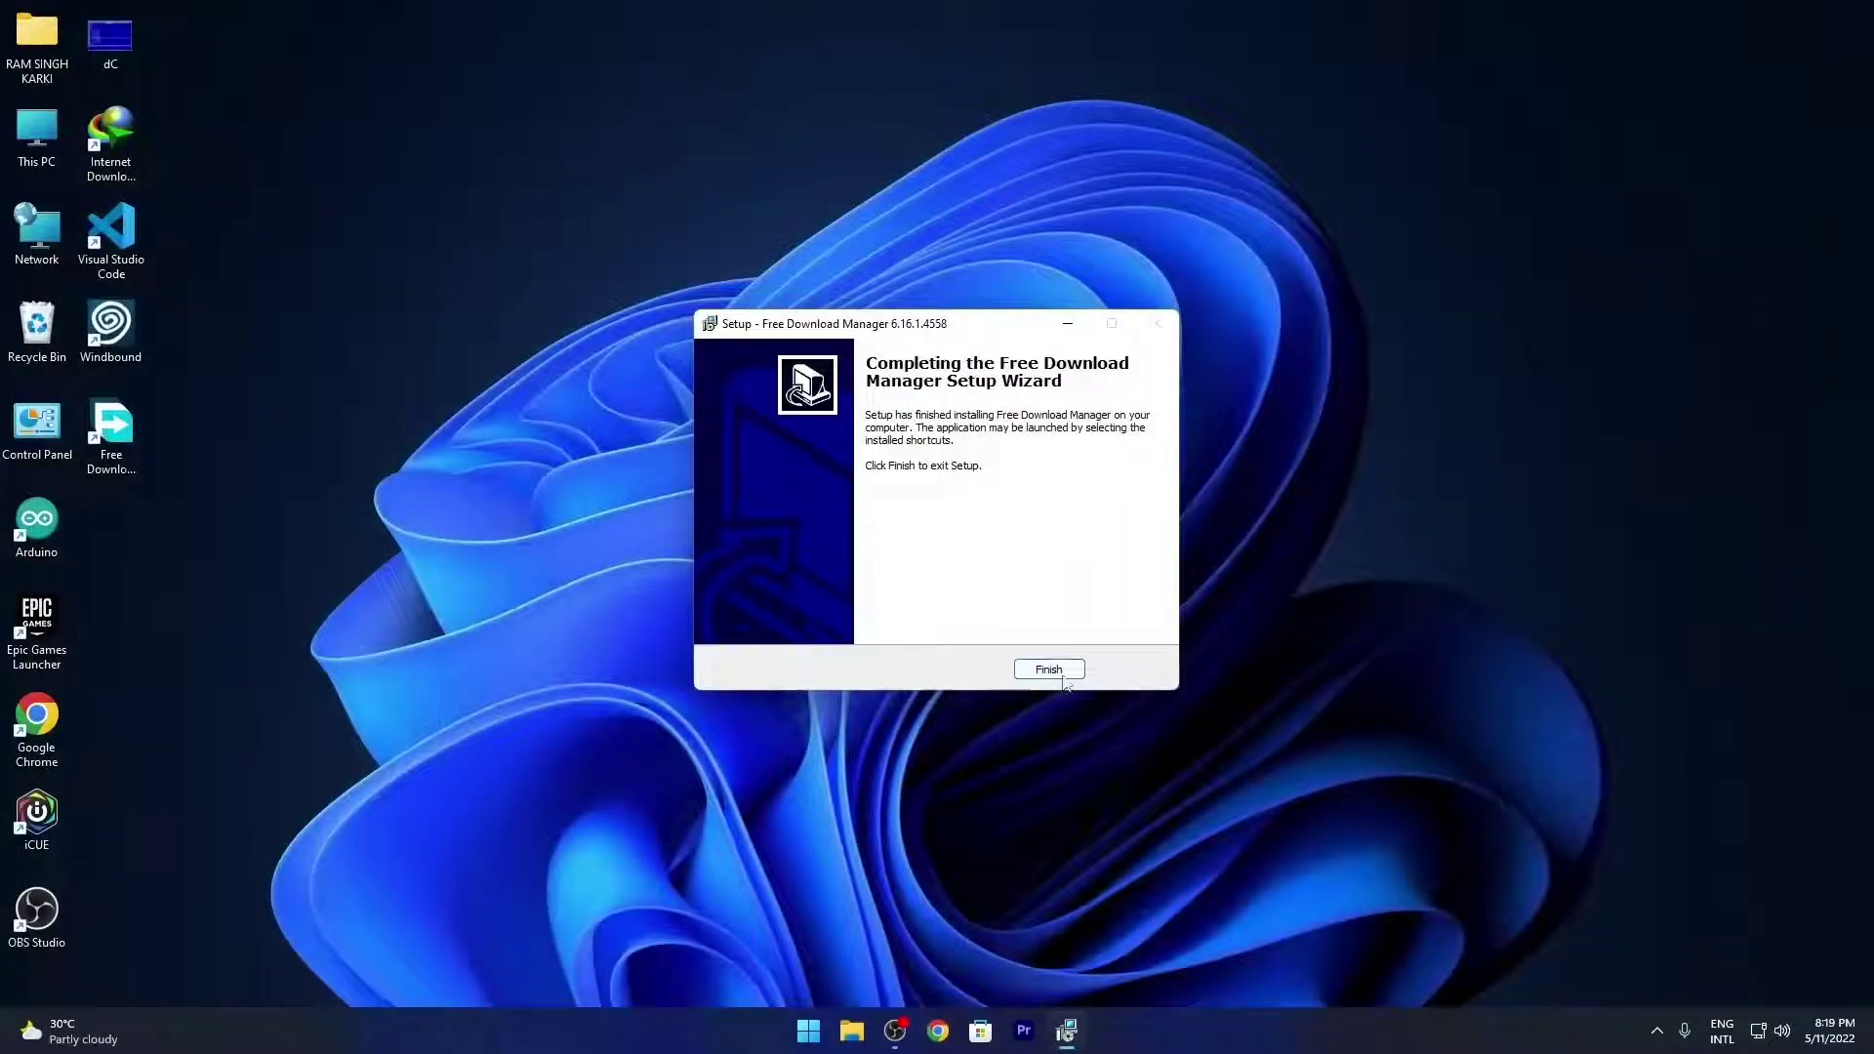
left_click(1058, 671)
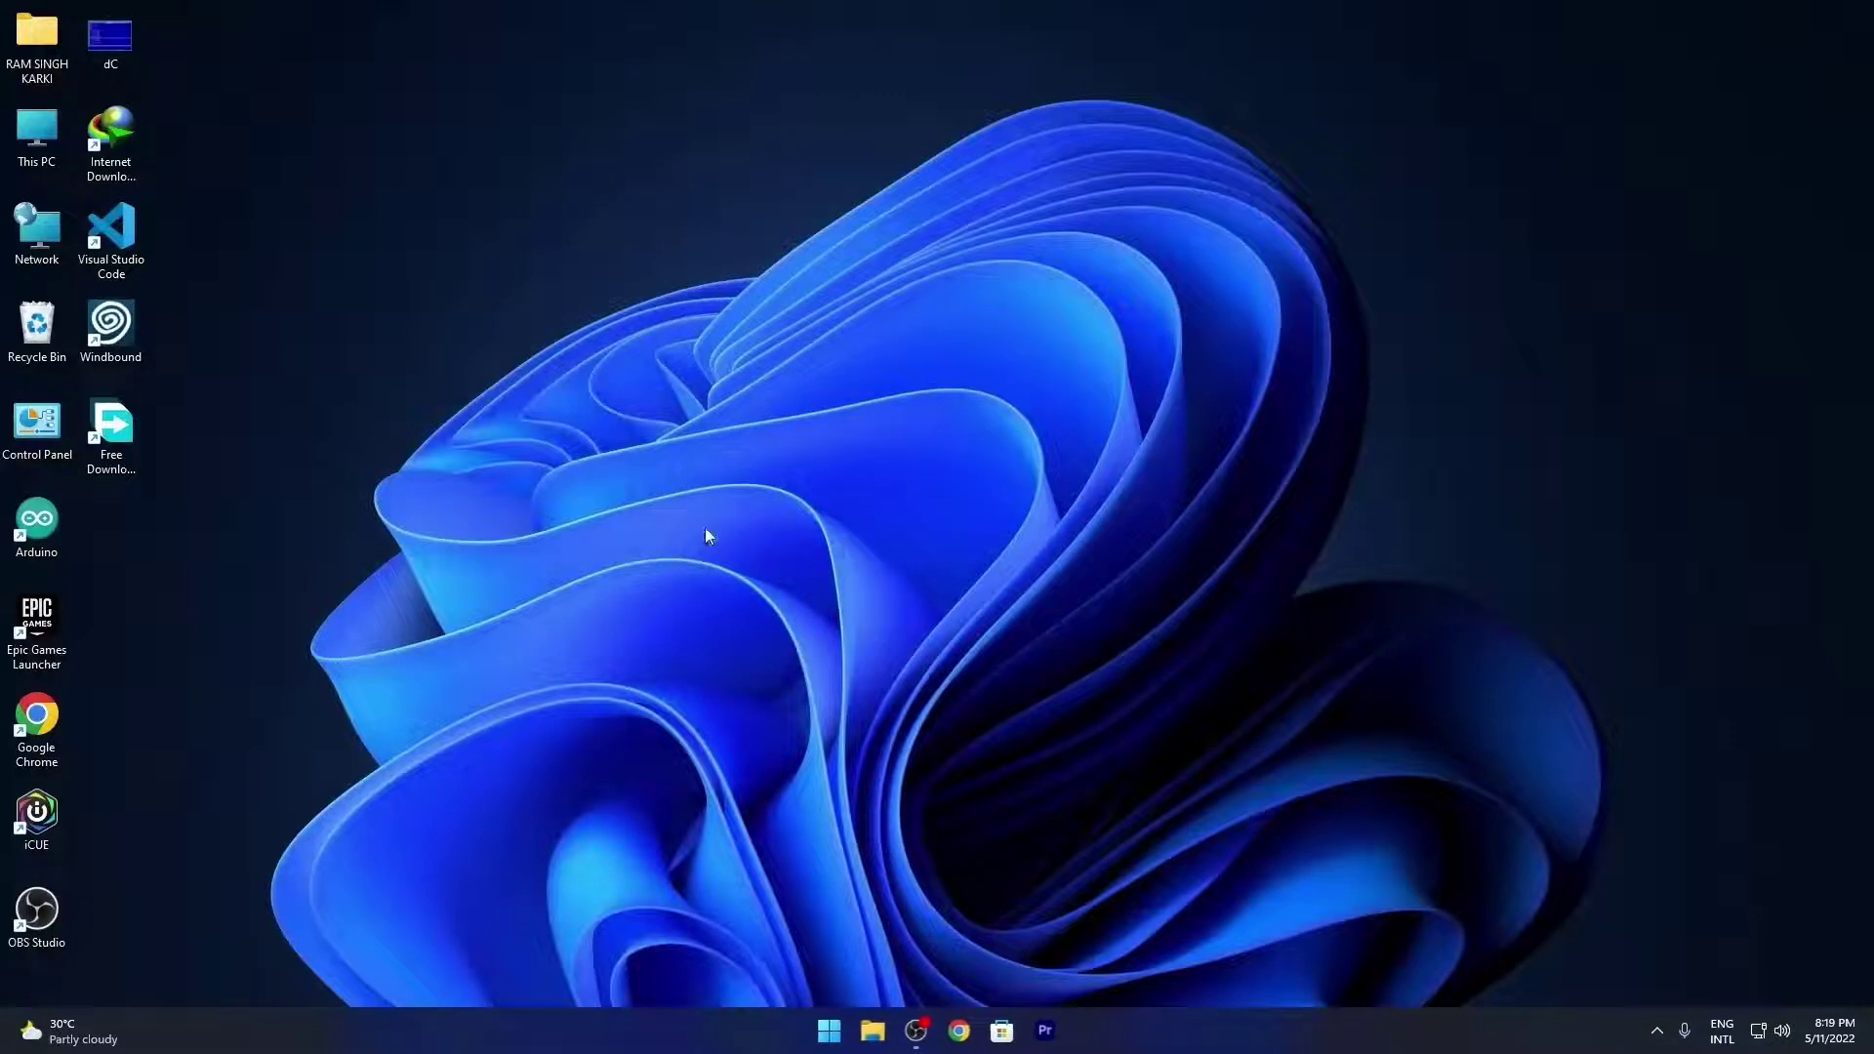
Launch Free Download Manager and show its Add download dialog, dismissing it without entering a URL
double_click(111, 433)
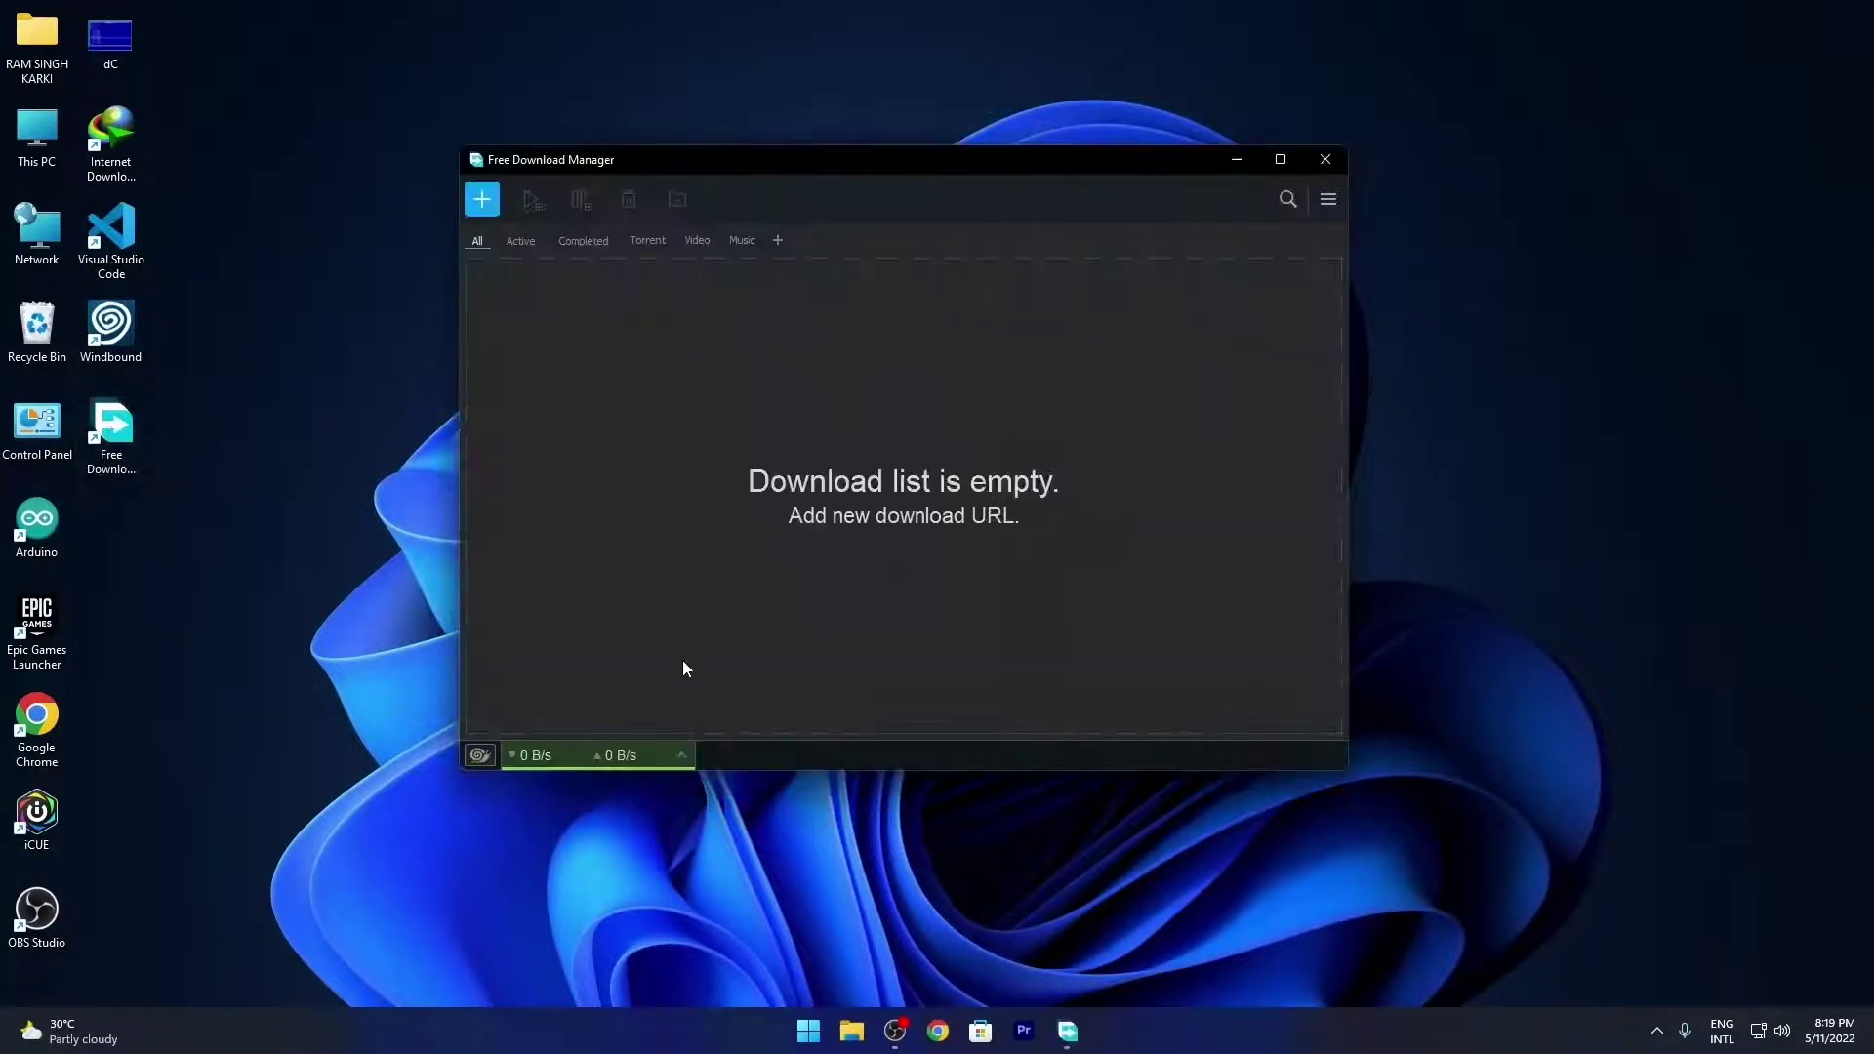
left_click(482, 199)
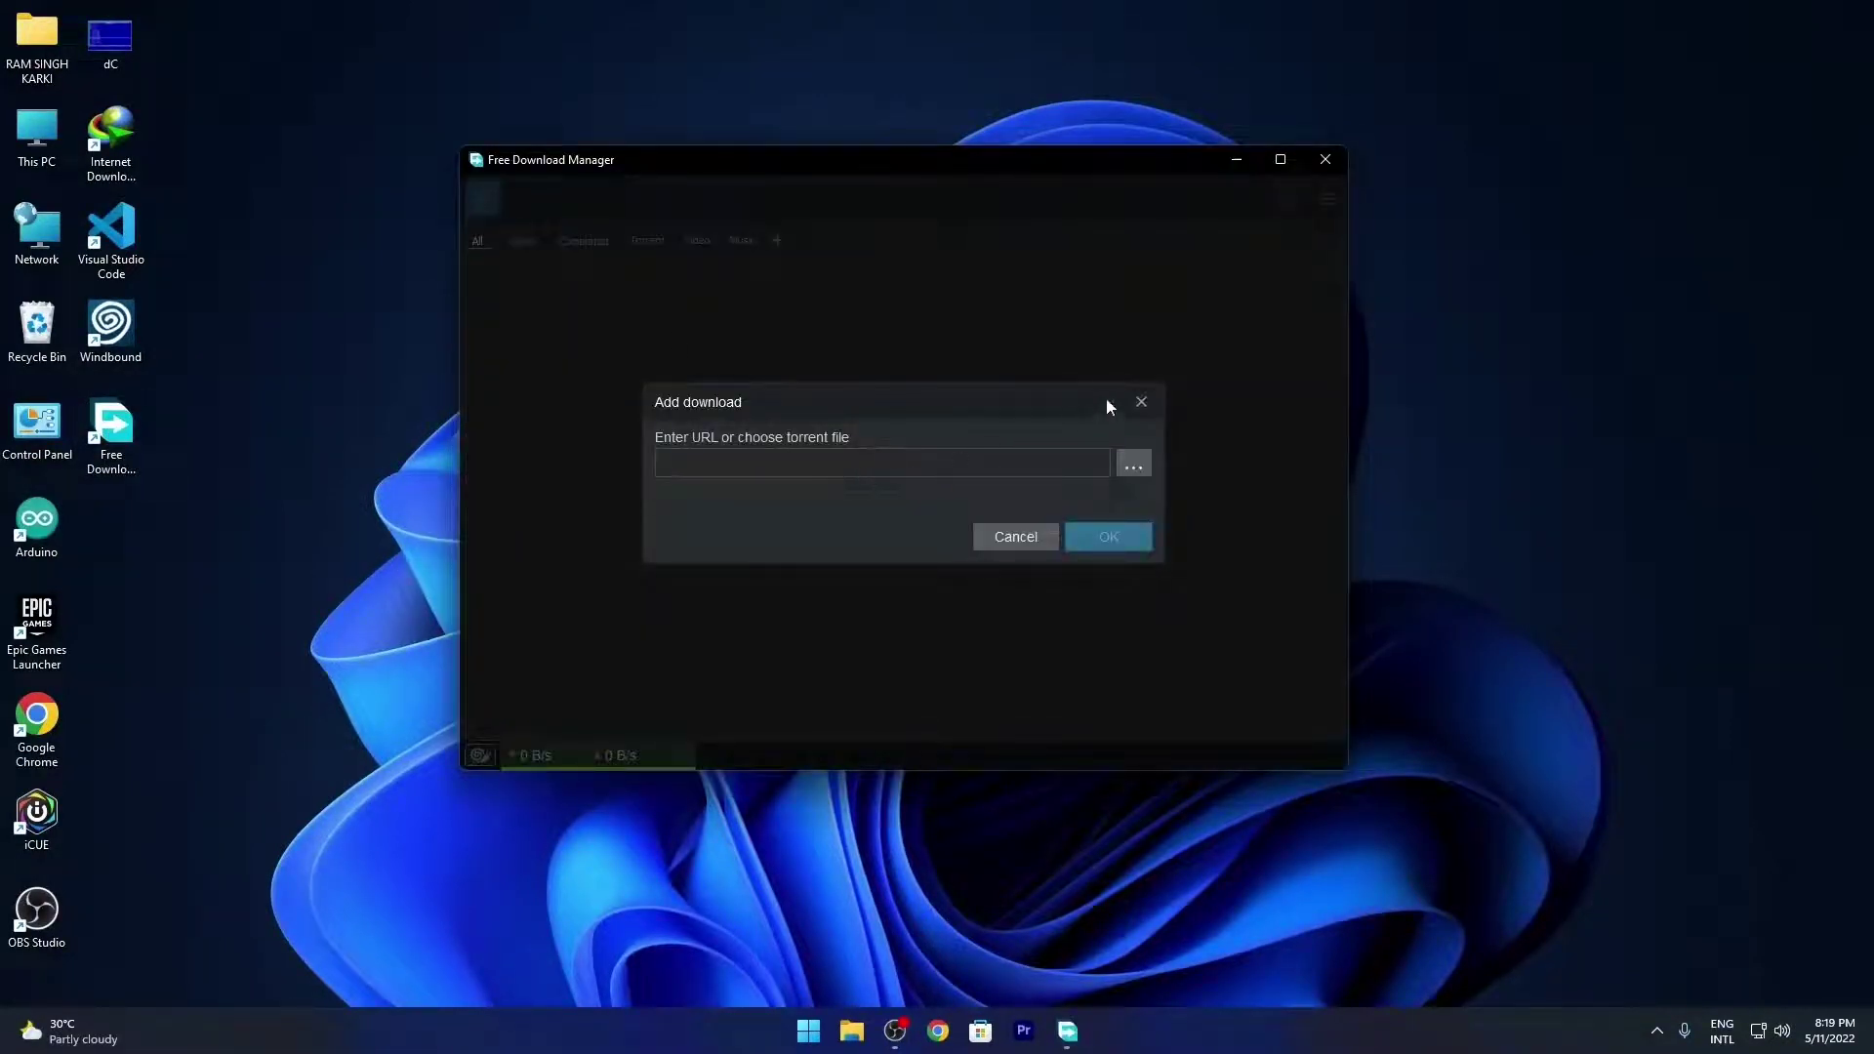
left_click(1141, 402)
Open the bookmarked Windows 11 download page in Chrome and submit Windows 11 (multi-edition ISO) as the disk image edition
left_click(940, 1033)
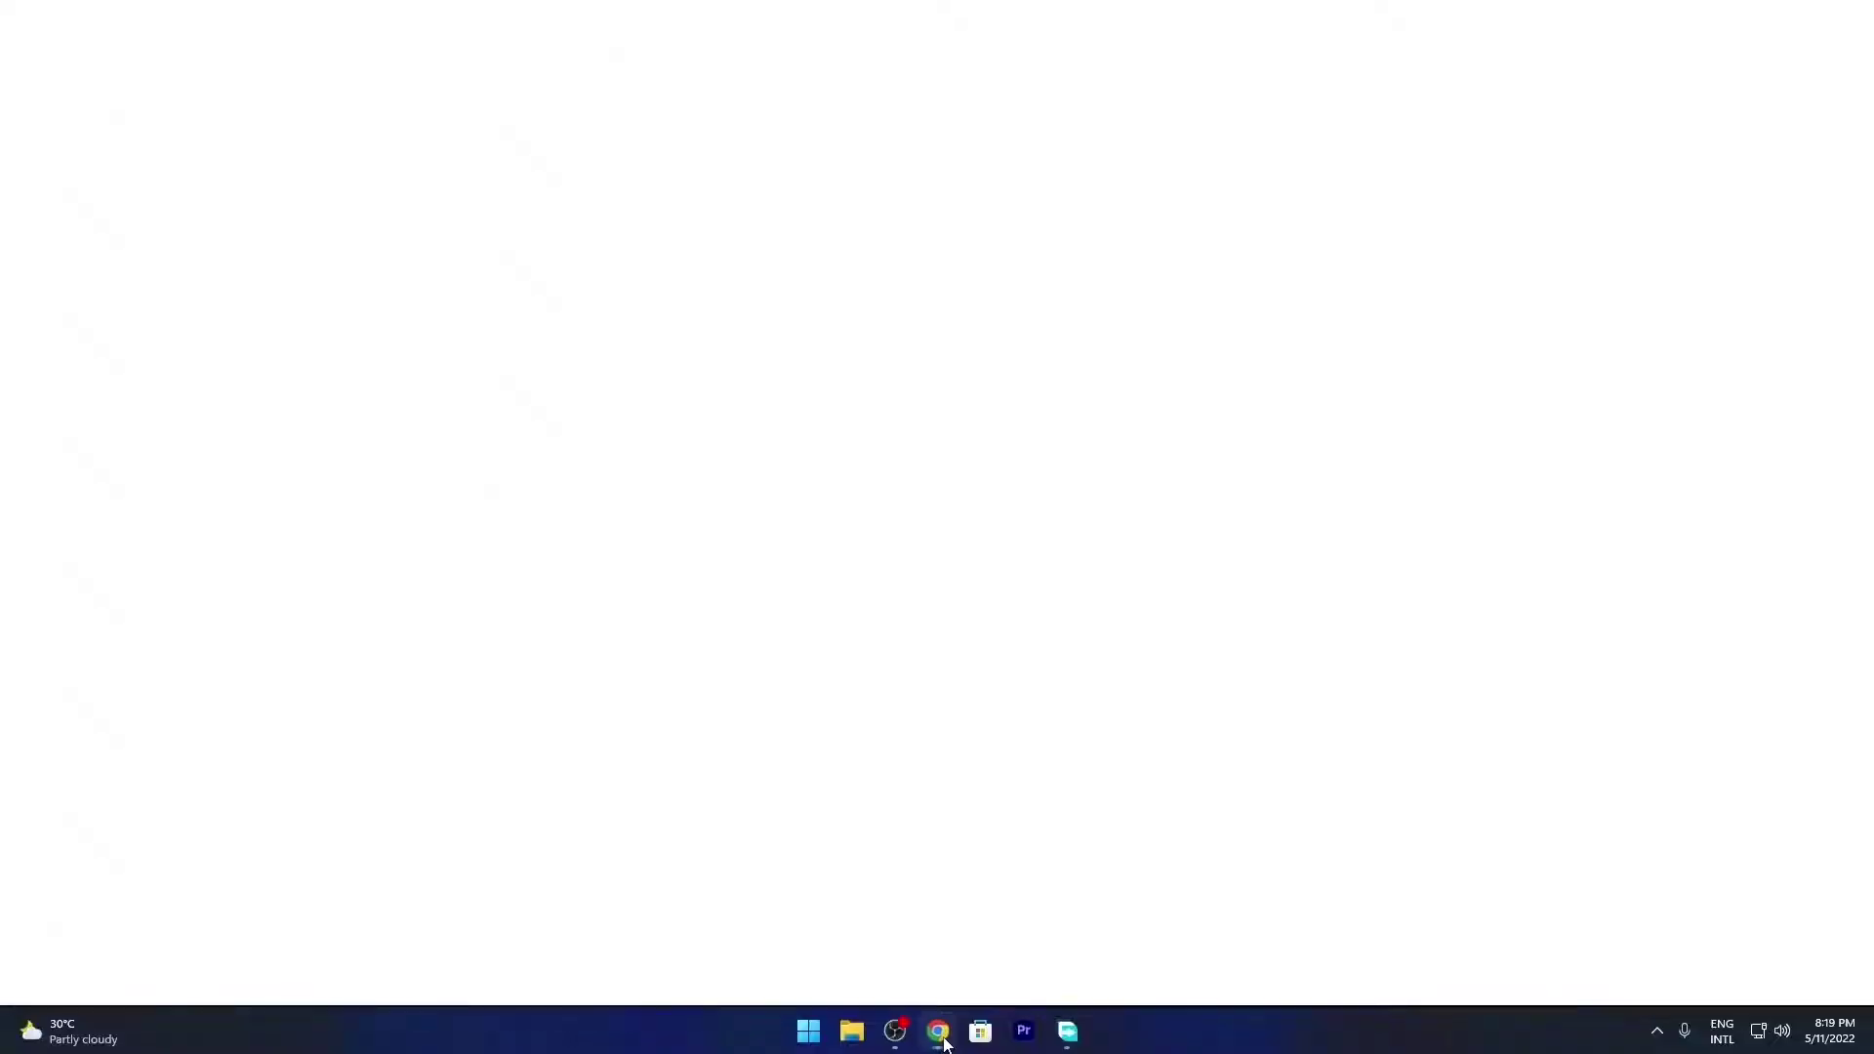
left_click(88, 86)
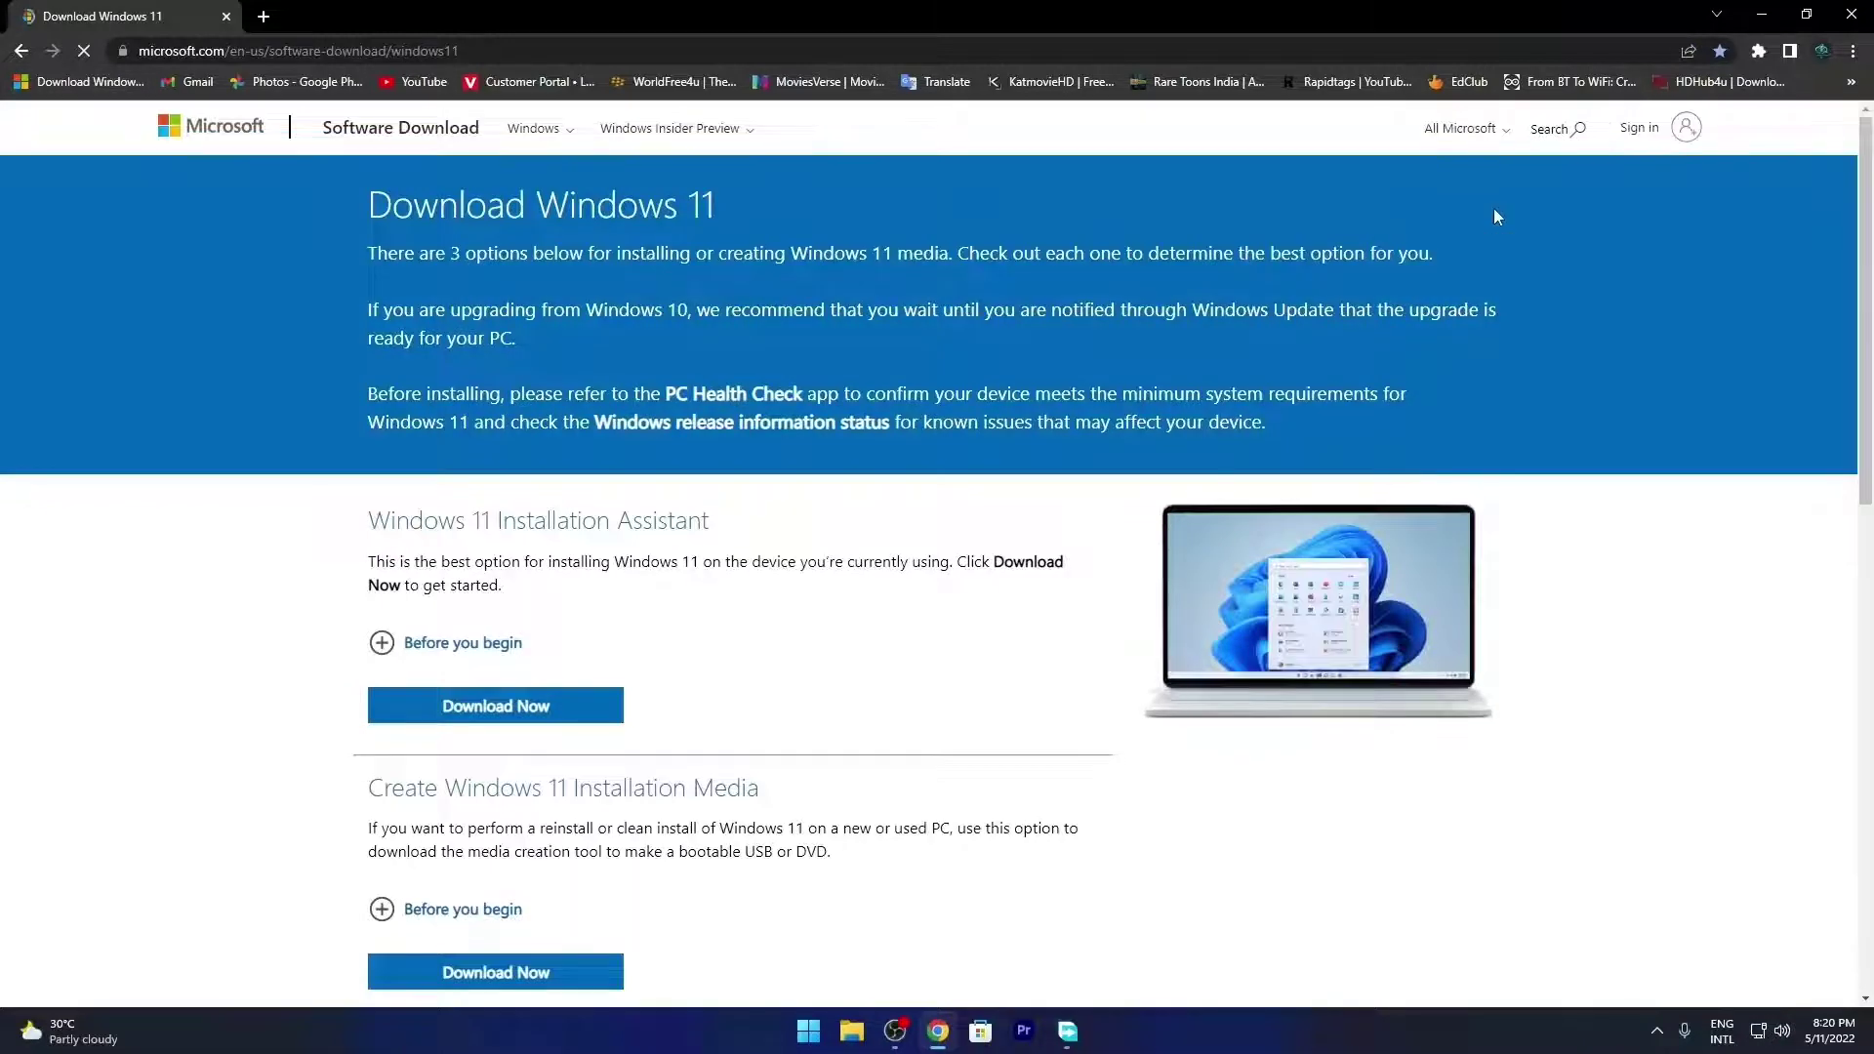
scroll(554, 504, "down", 5)
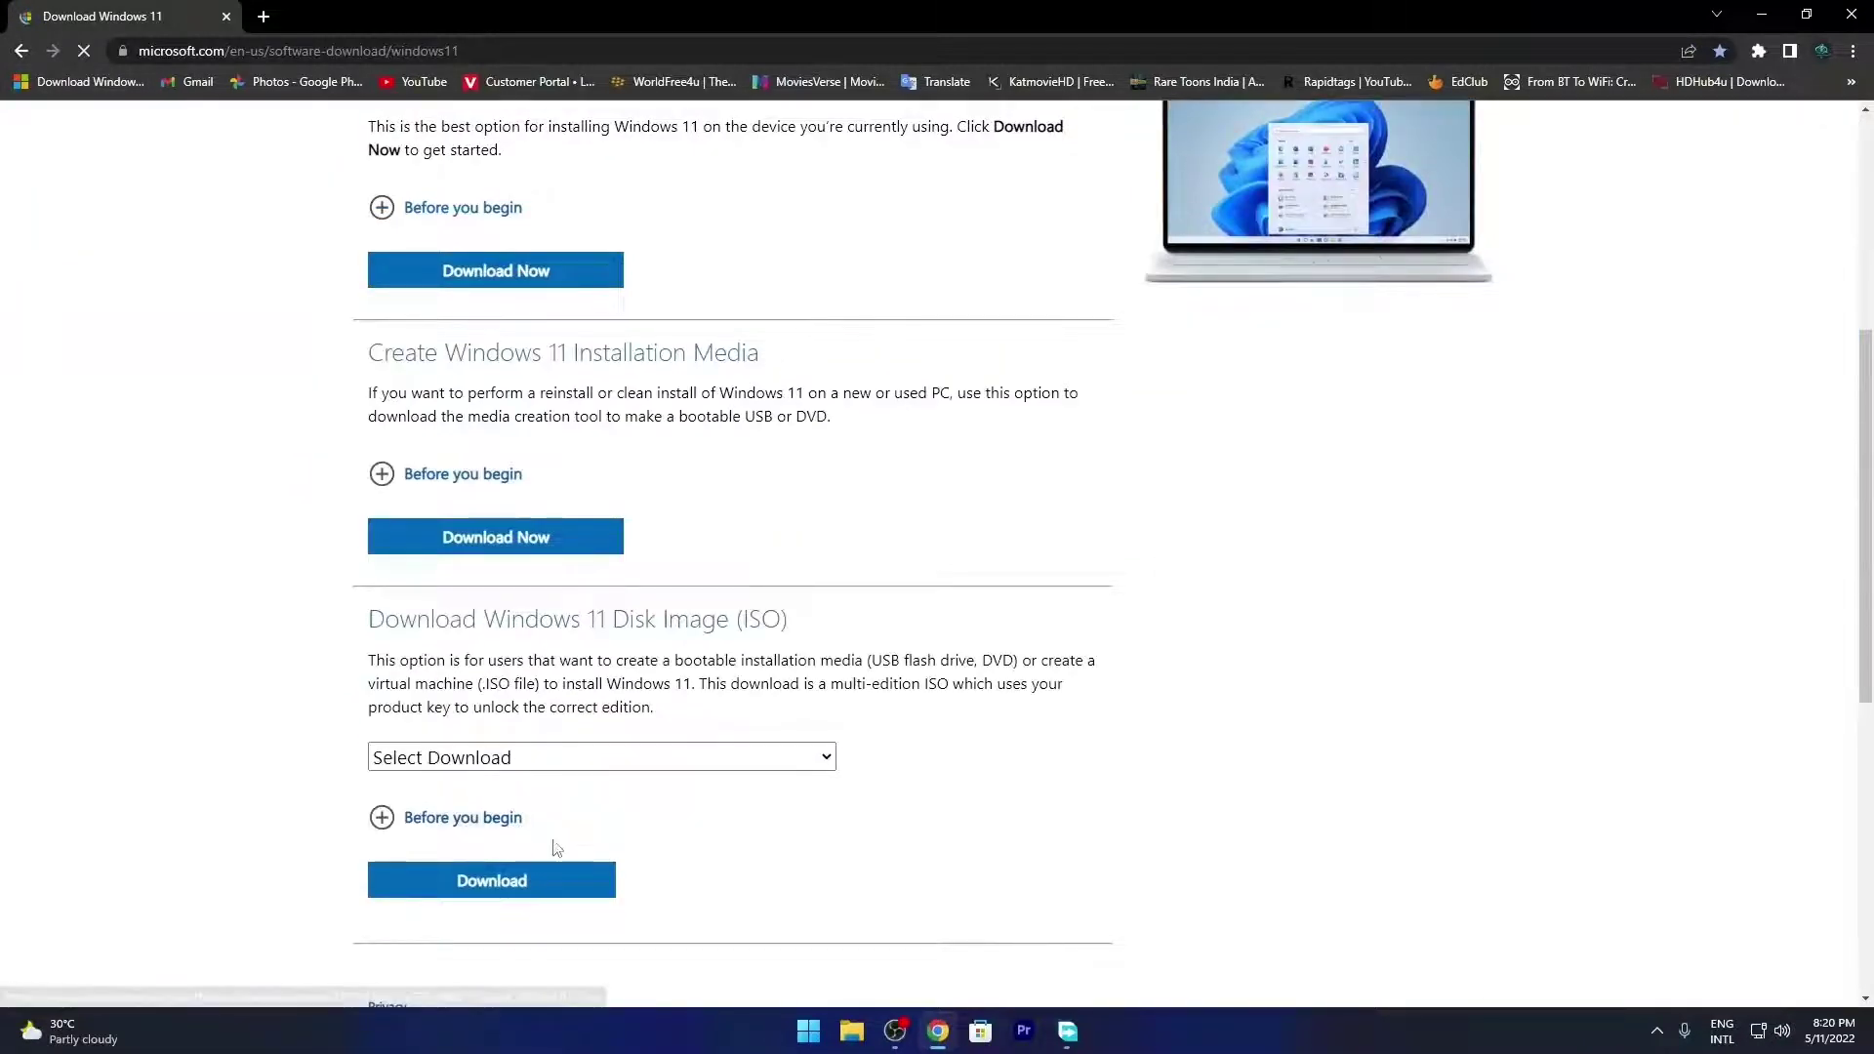
scroll(550, 767, "down", 1)
left_click(531, 783)
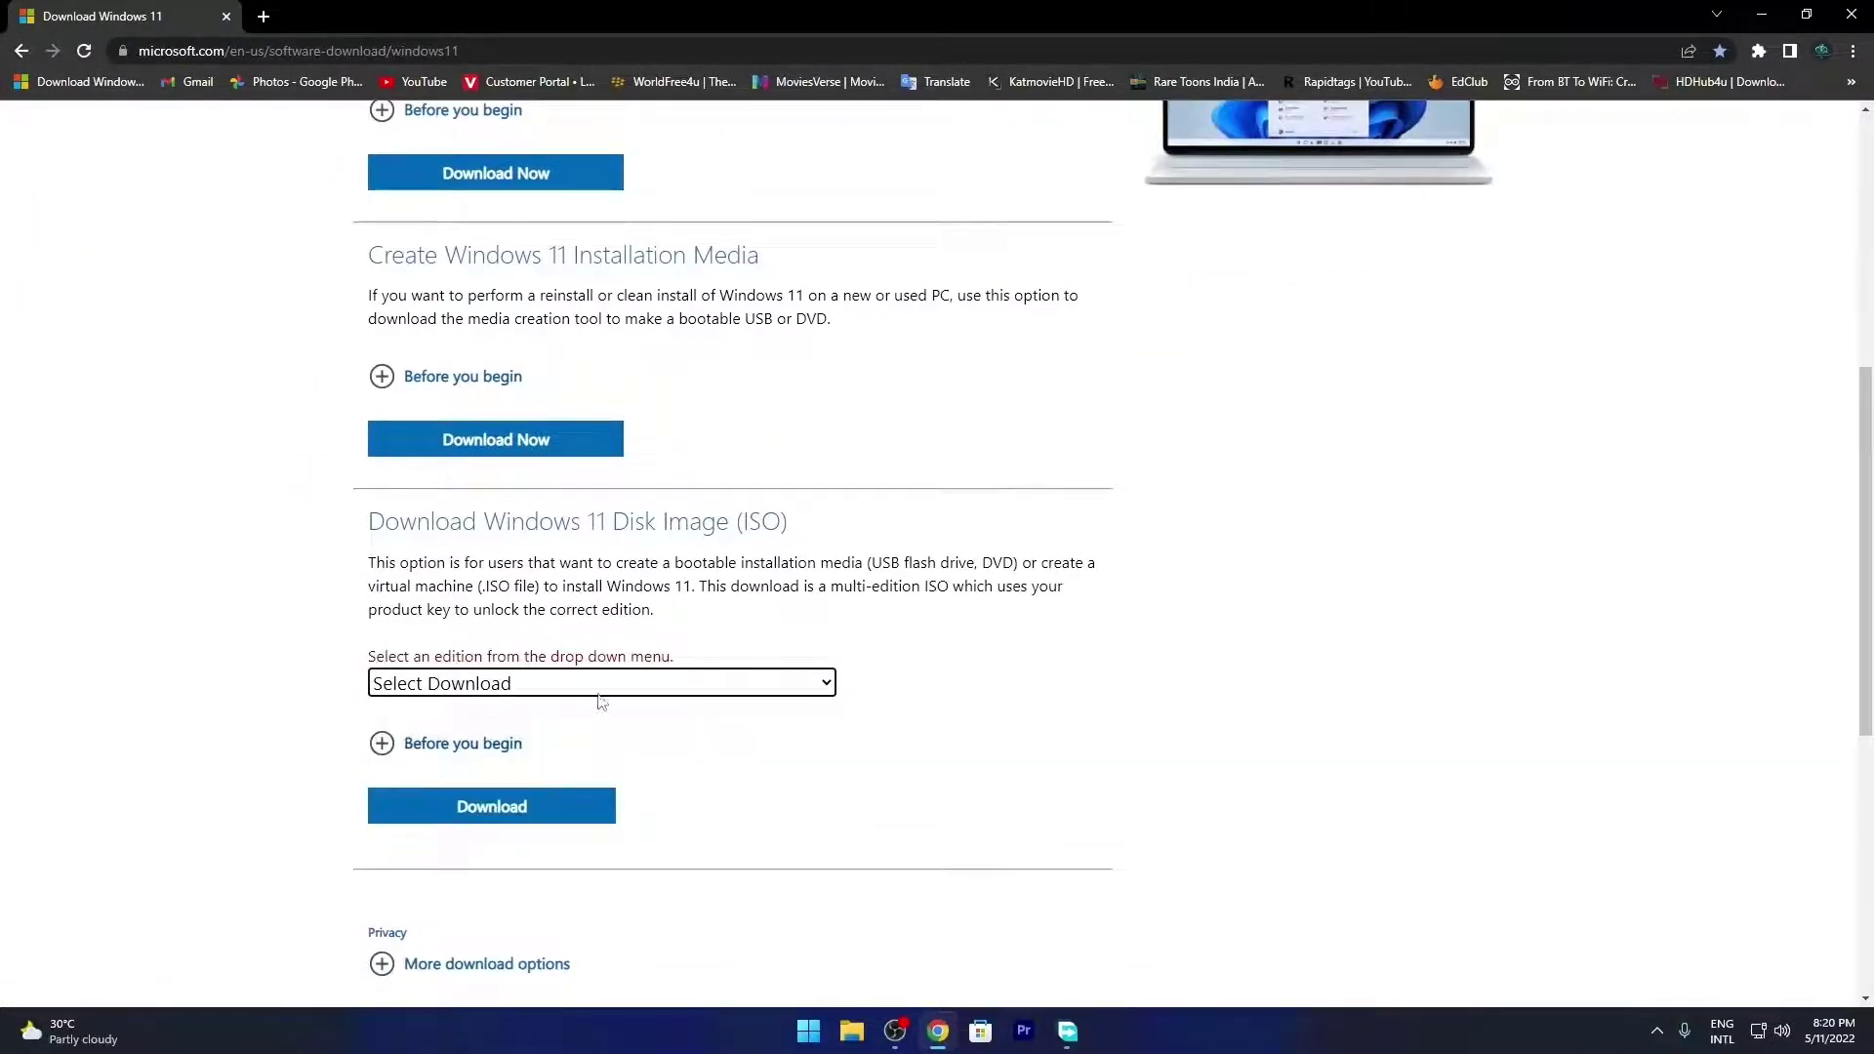
left_click(599, 688)
left_click(559, 738)
left_click(536, 815)
scroll(546, 800, "down", 5)
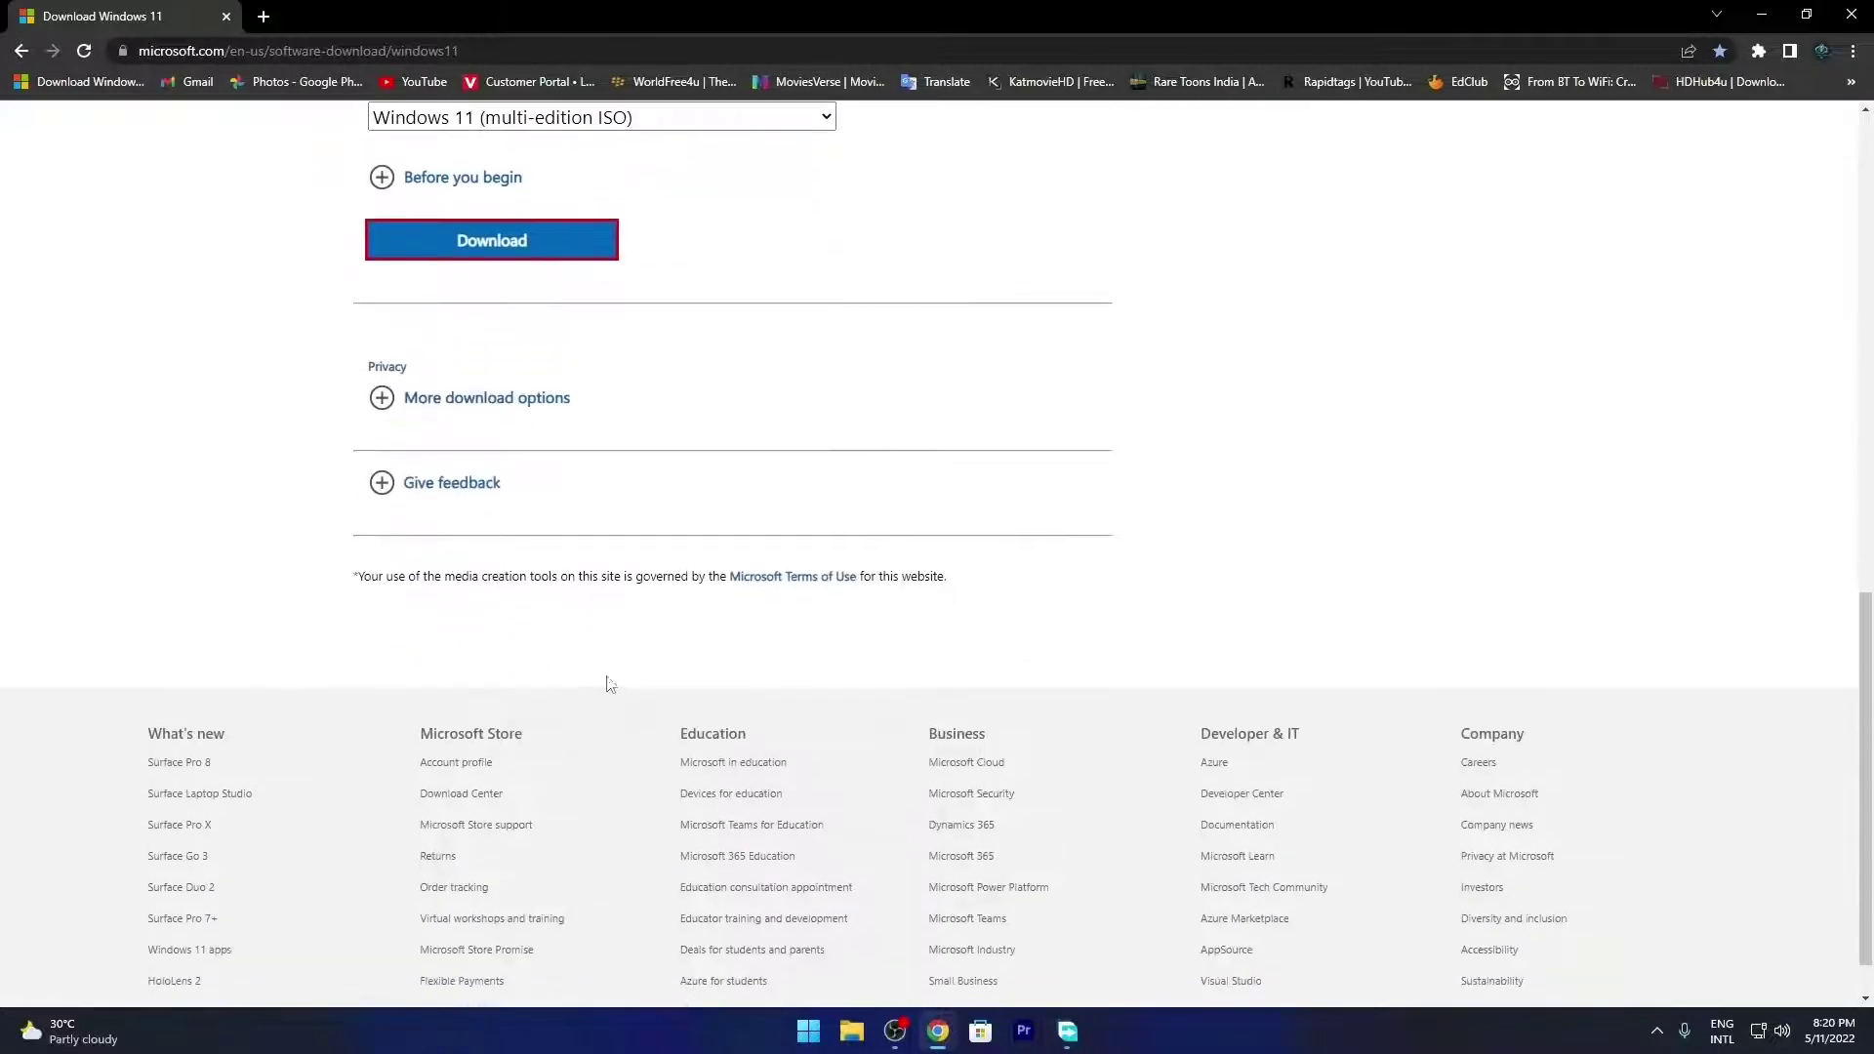
Set the product language to English International and confirm it
left_click(513, 429)
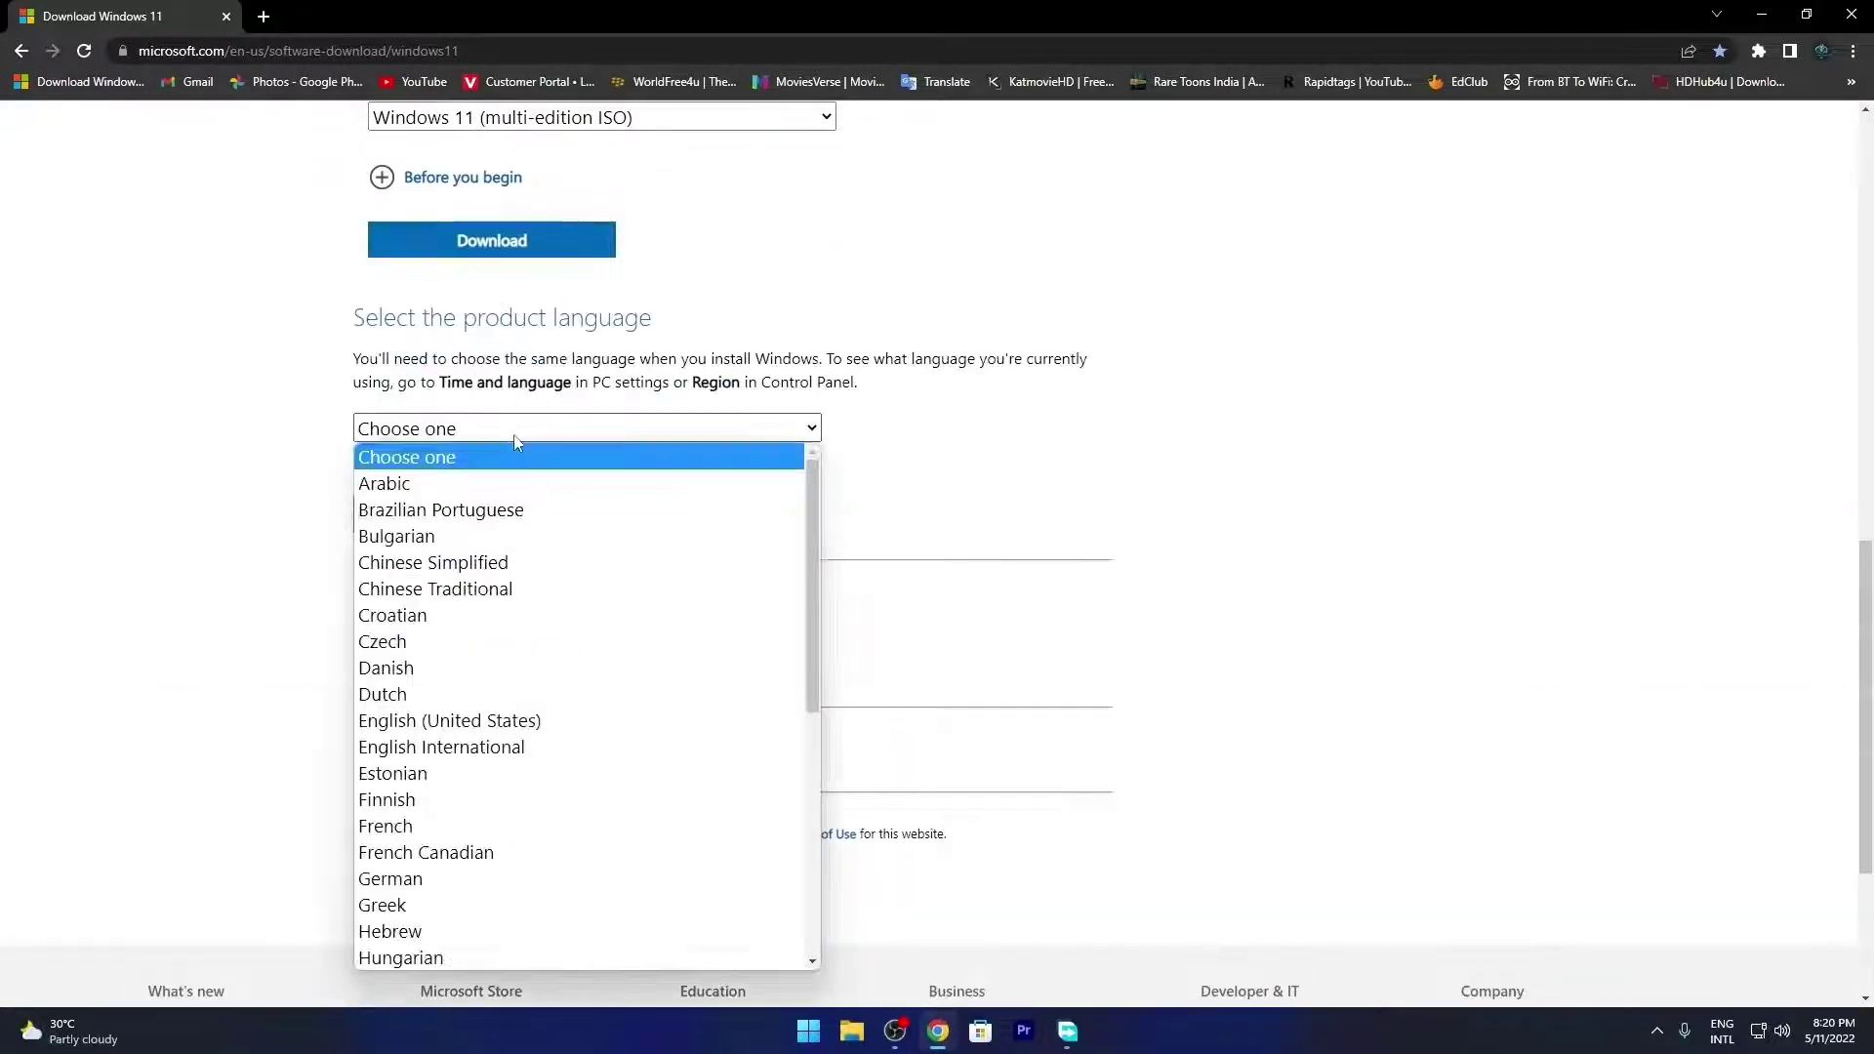
left_click(523, 747)
left_click(463, 529)
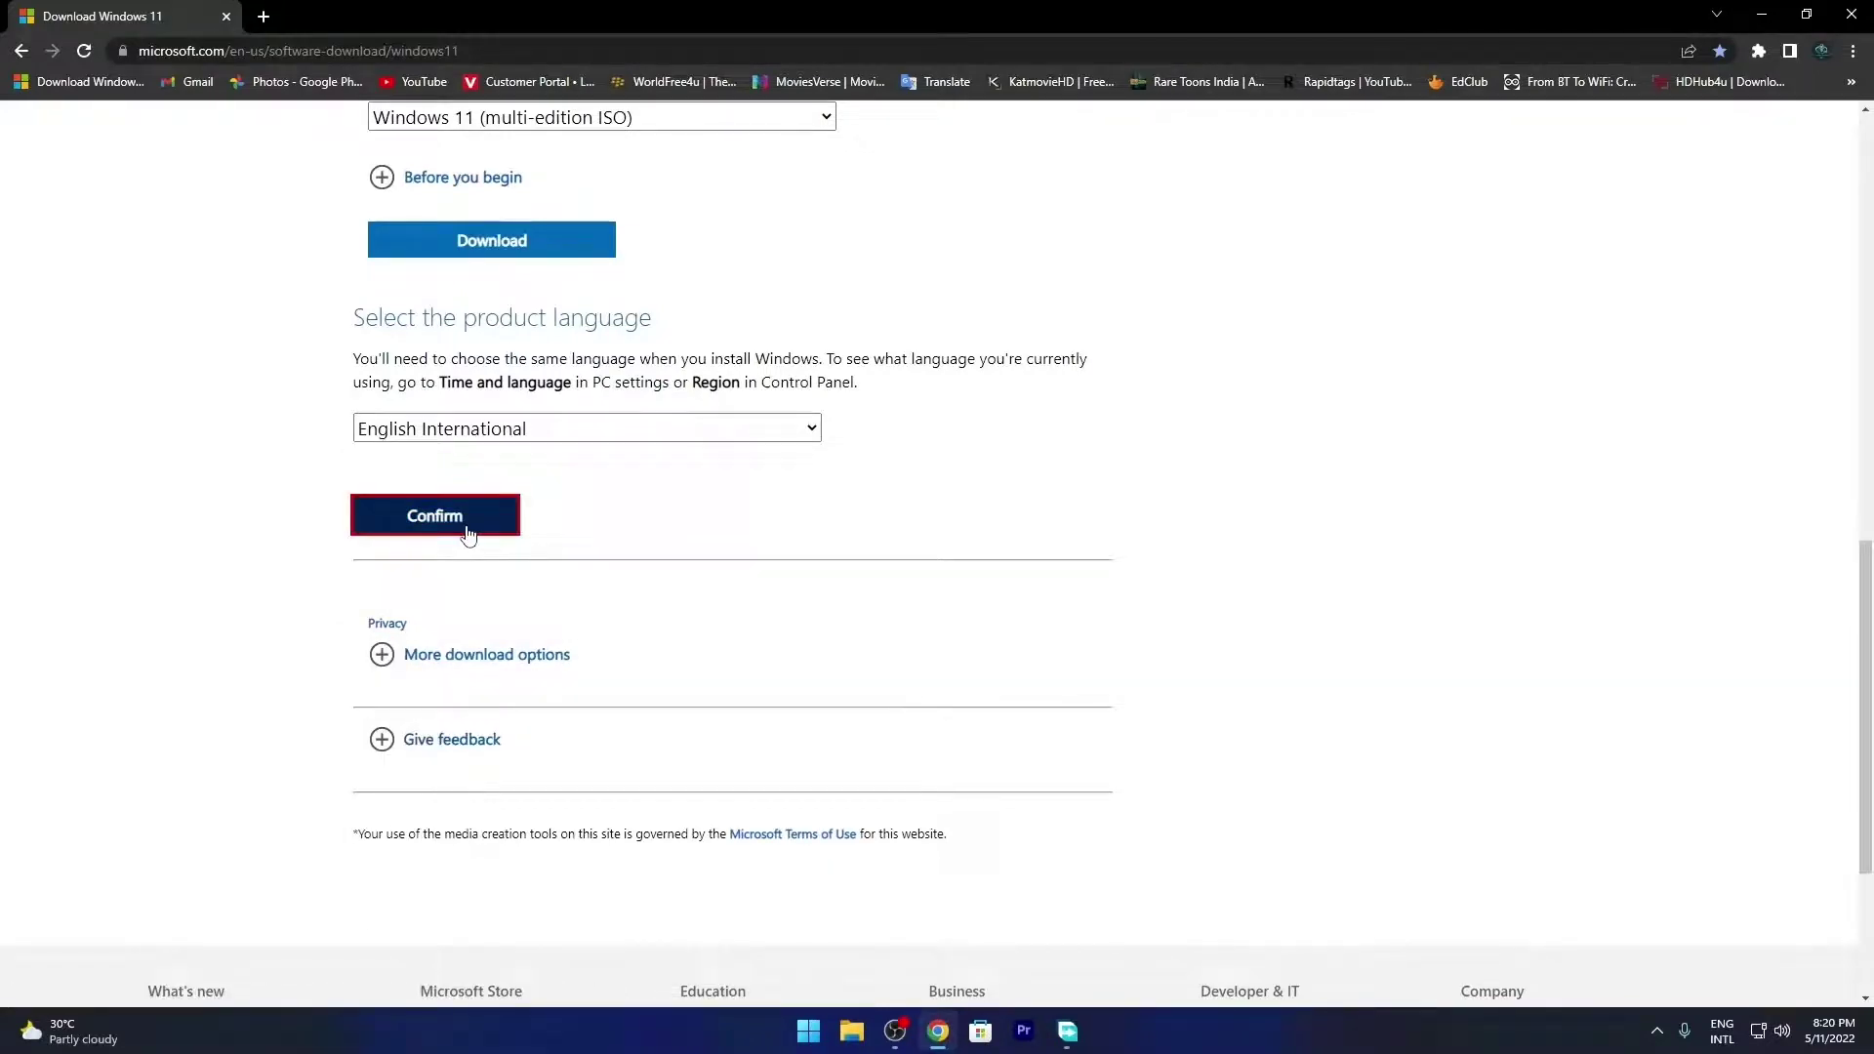
Request the 64-bit ISO, copy its URL from the Download File Info dialog, then close the browser and cancel that download
left_click(537, 265)
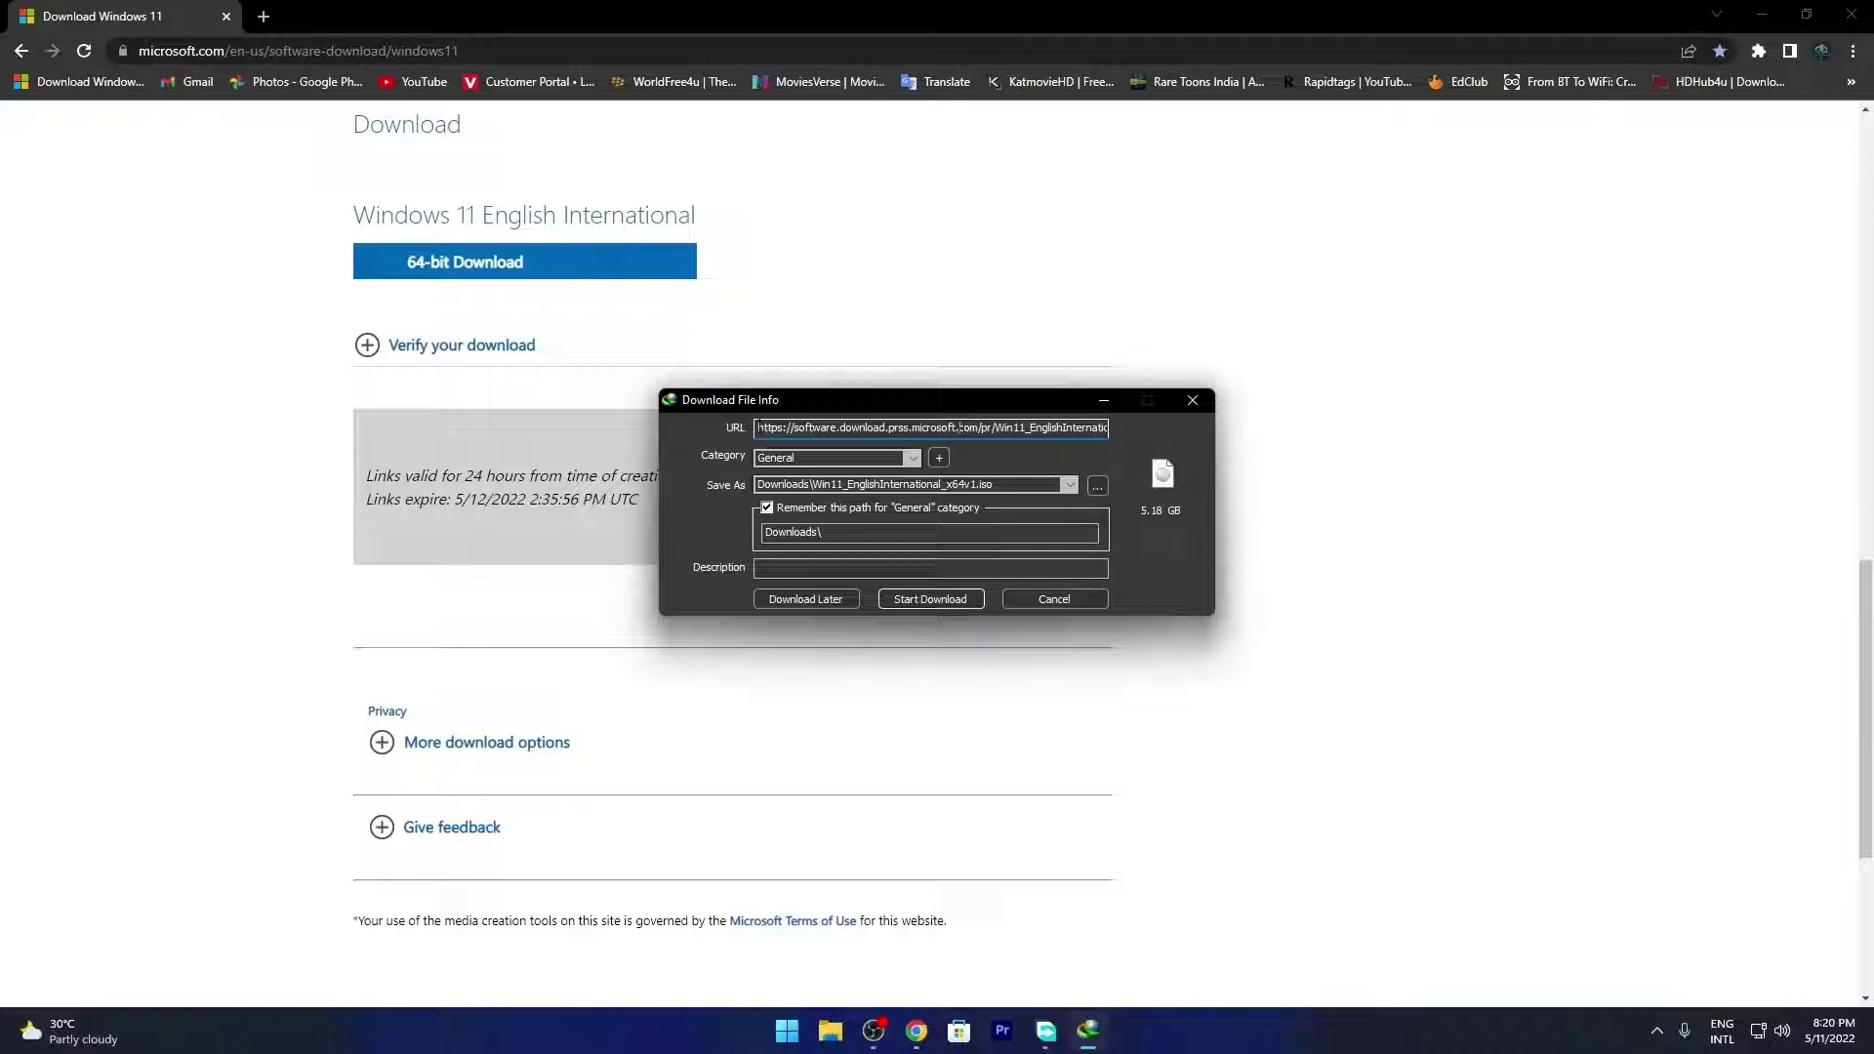
left_click_drag(758, 428, 1198, 449)
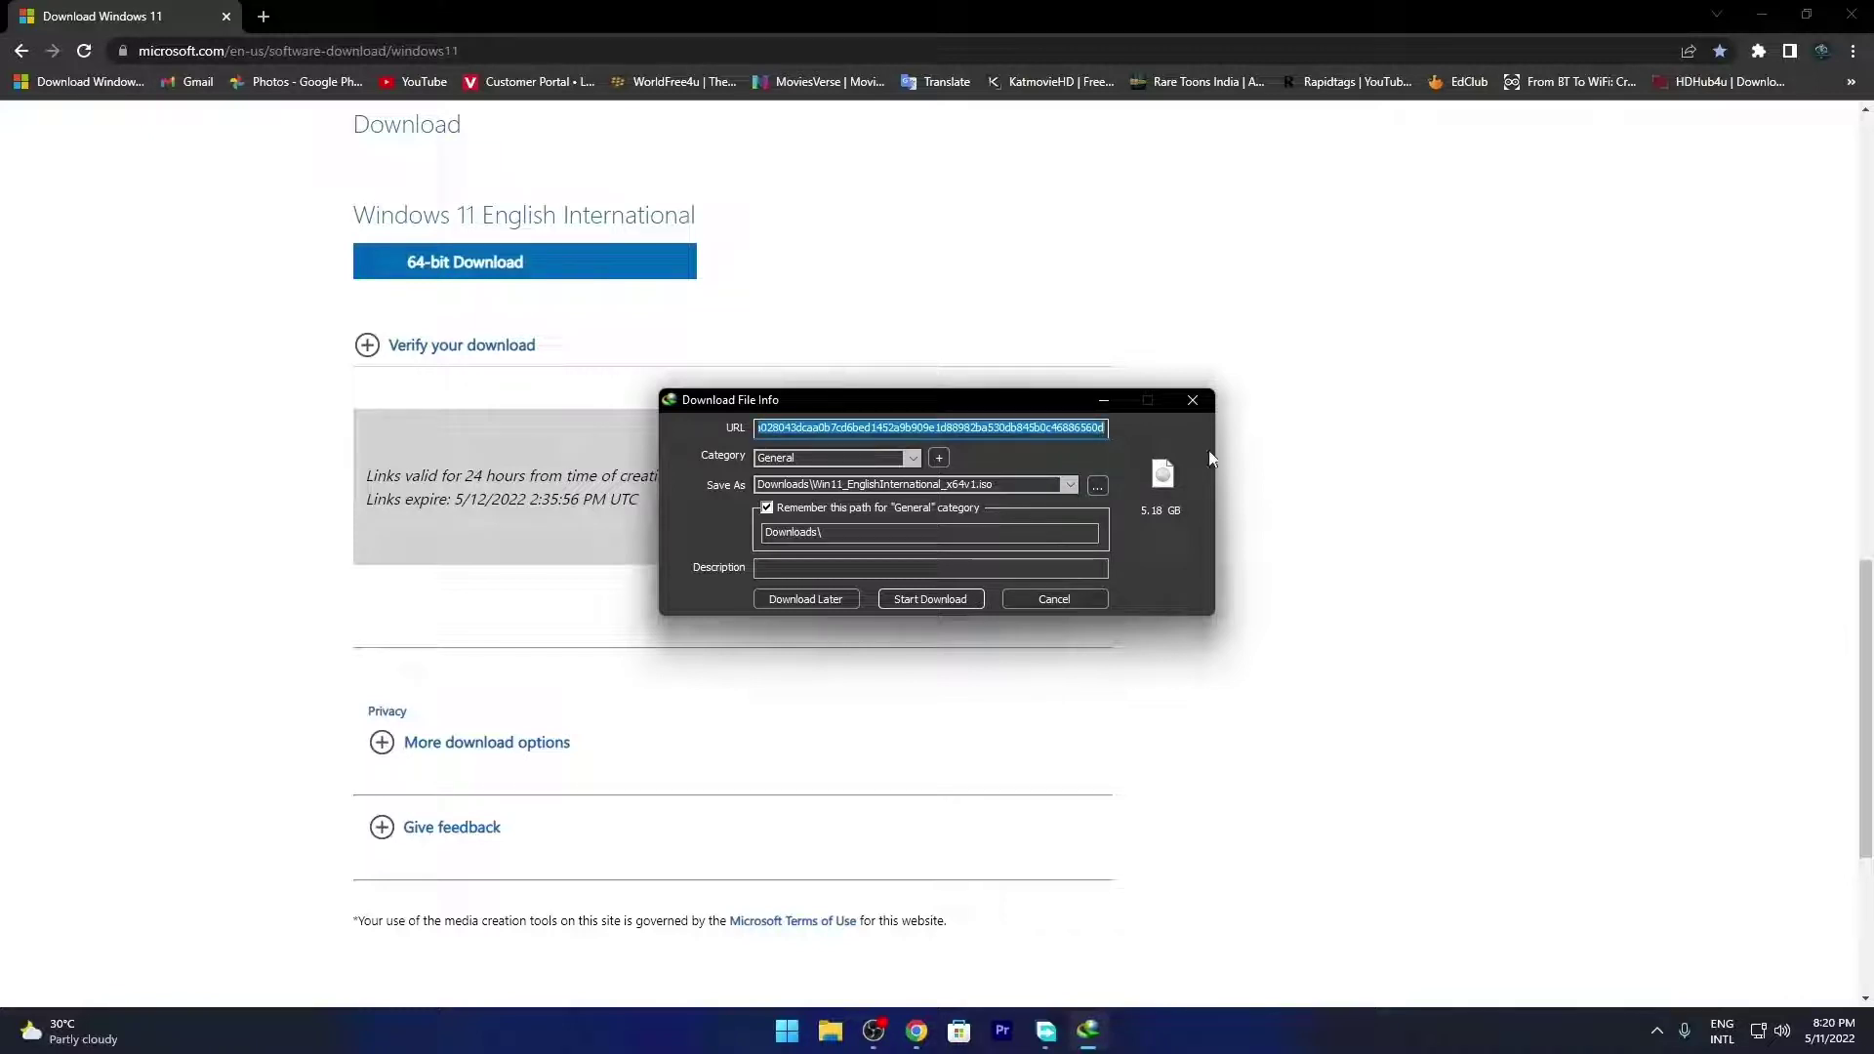
left_click(1852, 14)
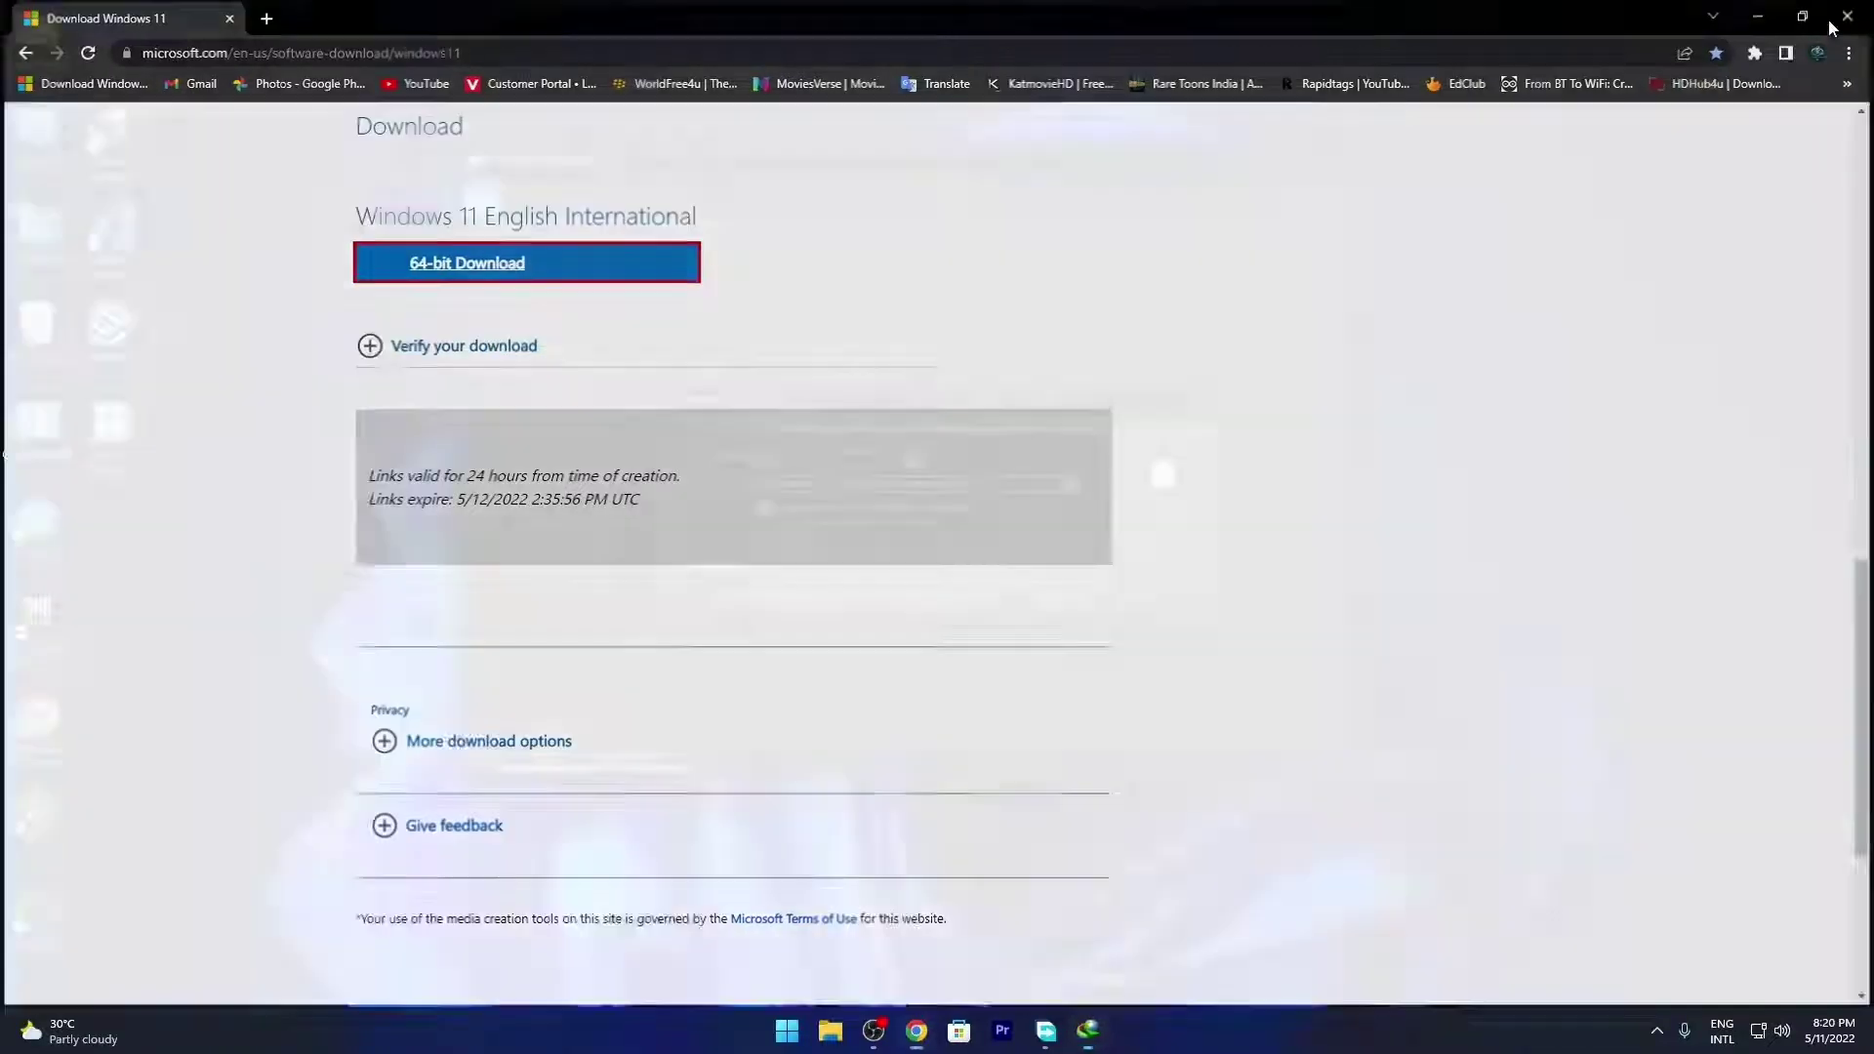
left_click(1045, 599)
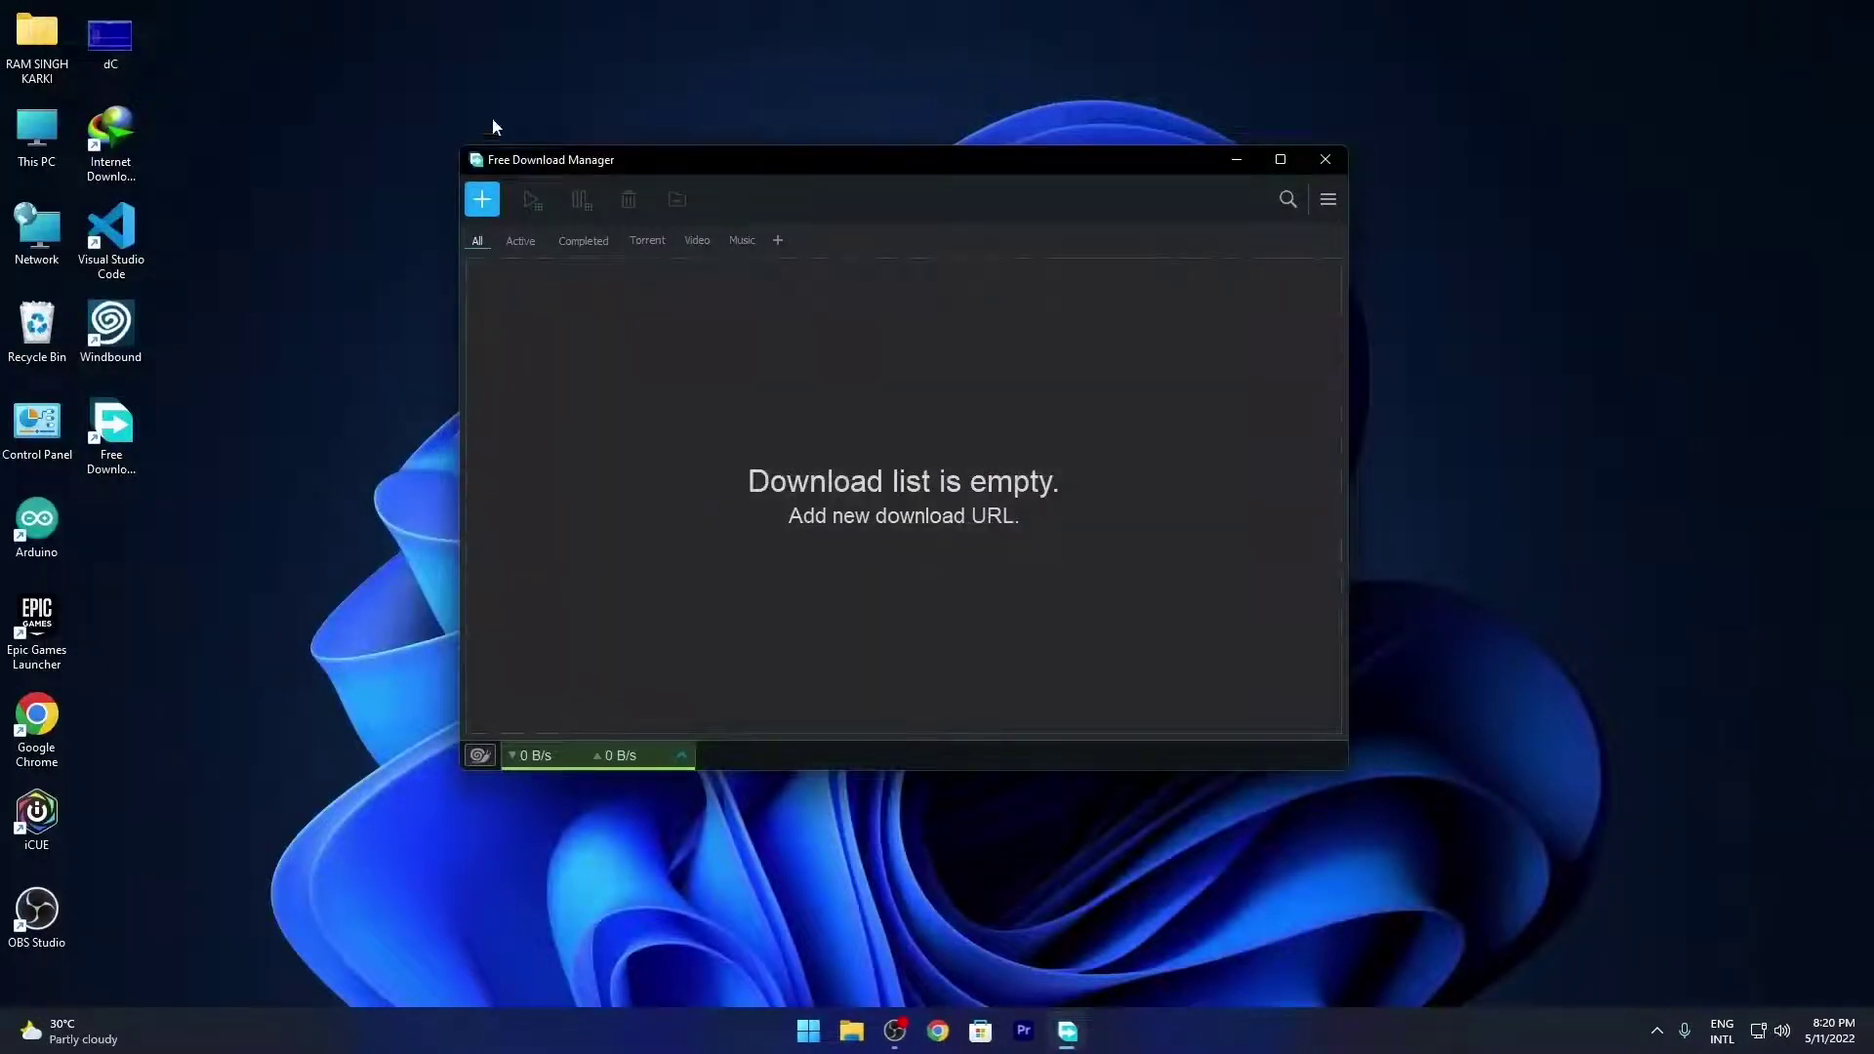
Add the copied ISO link in Free Download Manager and start downloading Win11_EnglishInternational_x64v1.iso to the Downloads folder
left_click(482, 201)
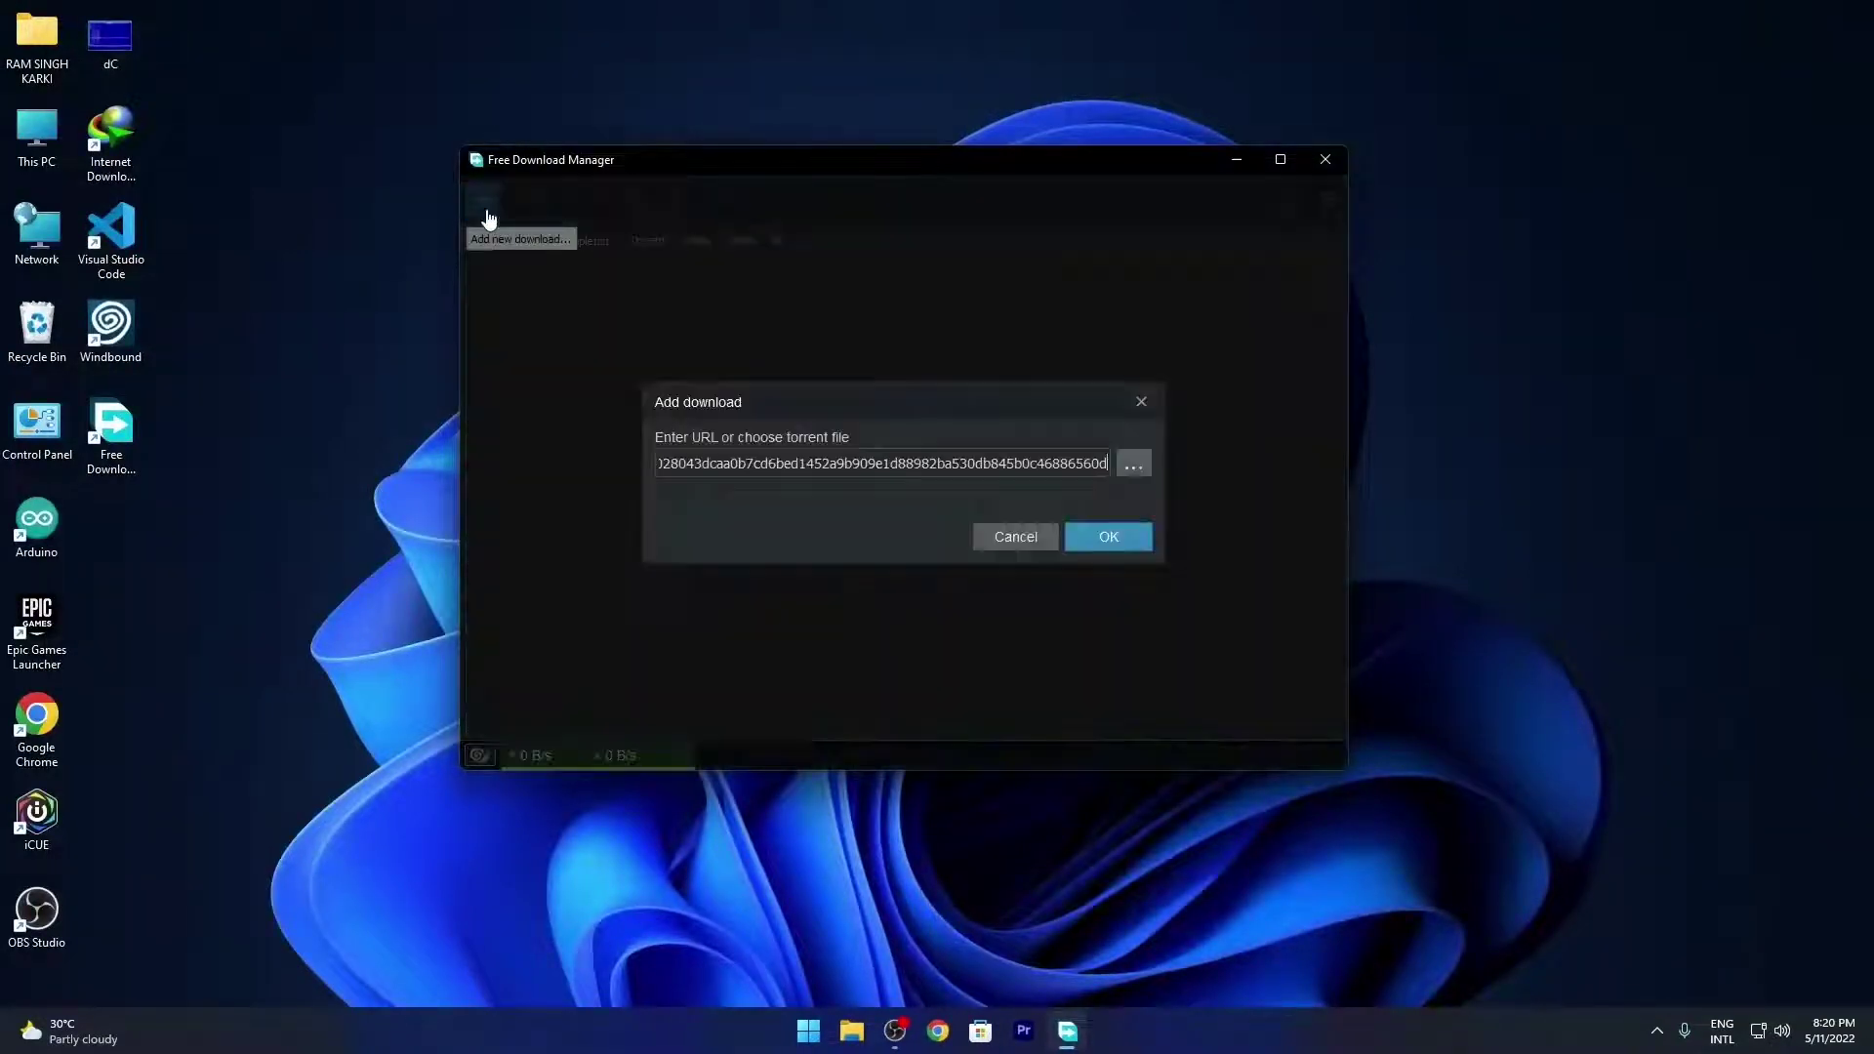
left_click(1093, 538)
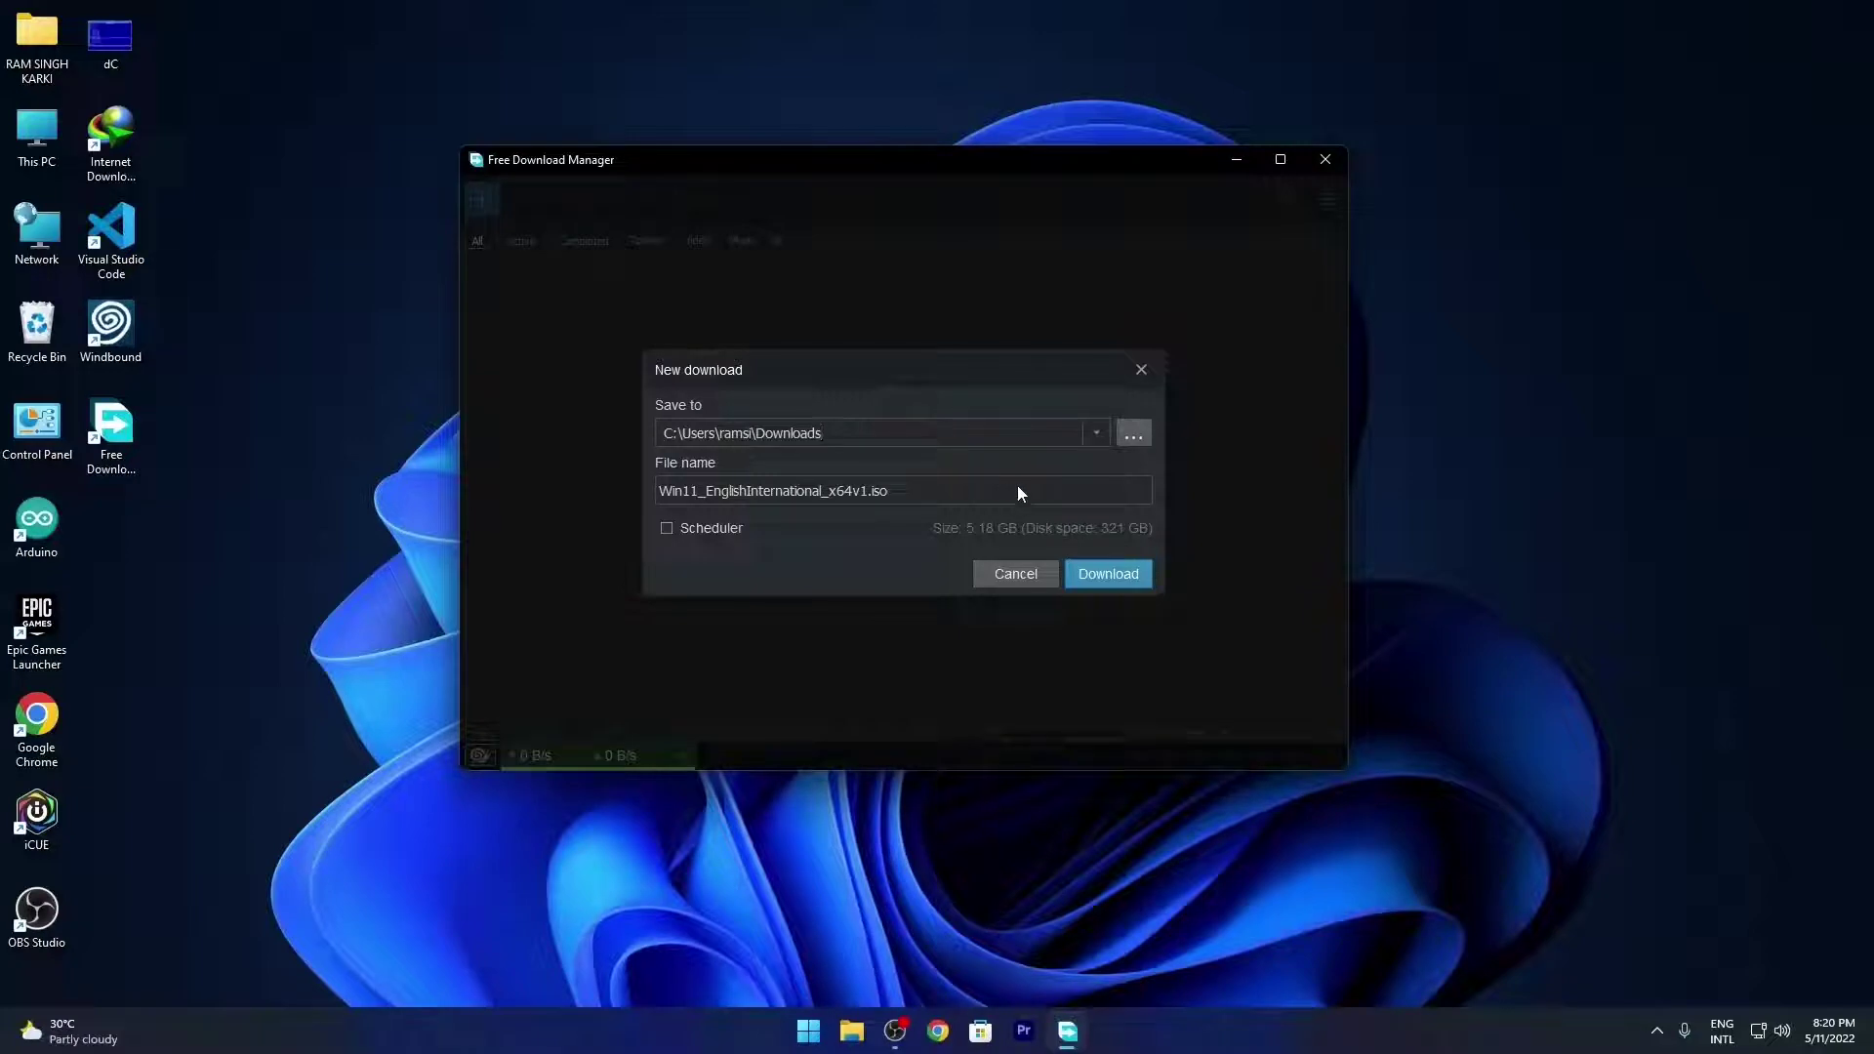
left_click(1090, 578)
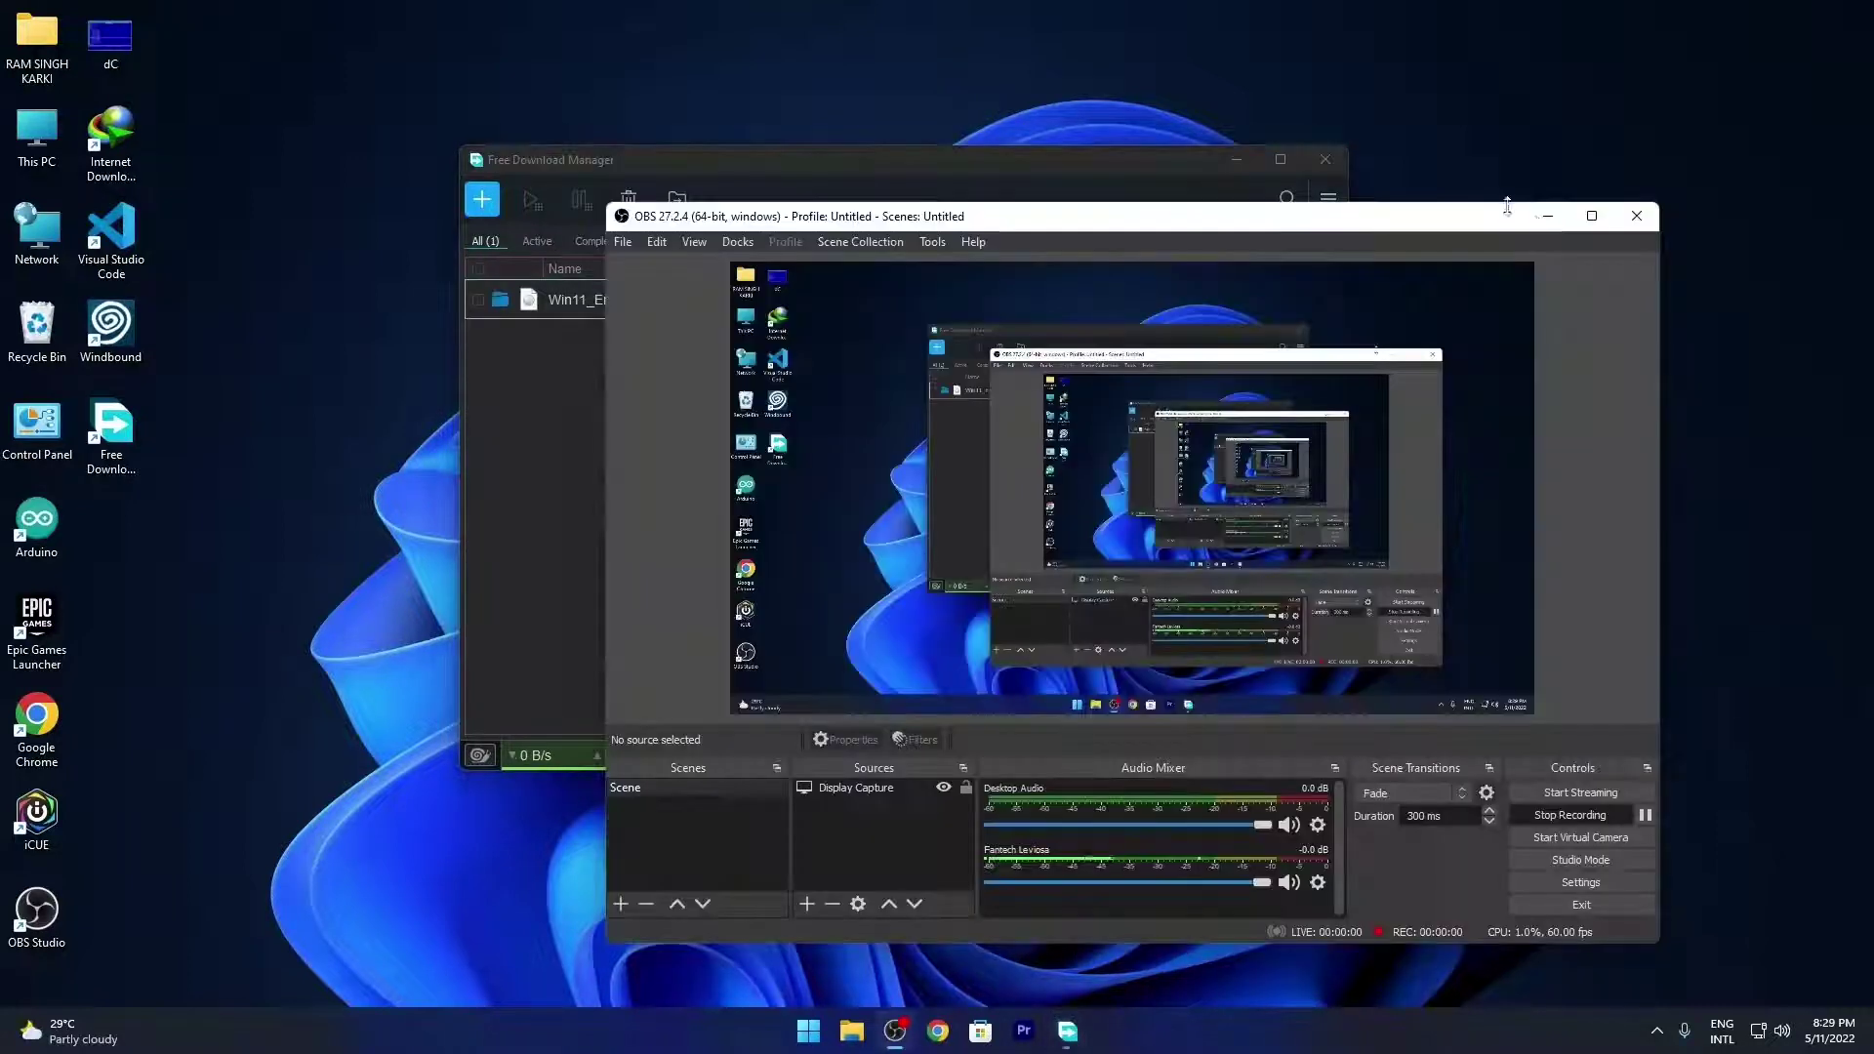
Minimize OBS Studio and close the Free Download Manager window
left_click(1547, 216)
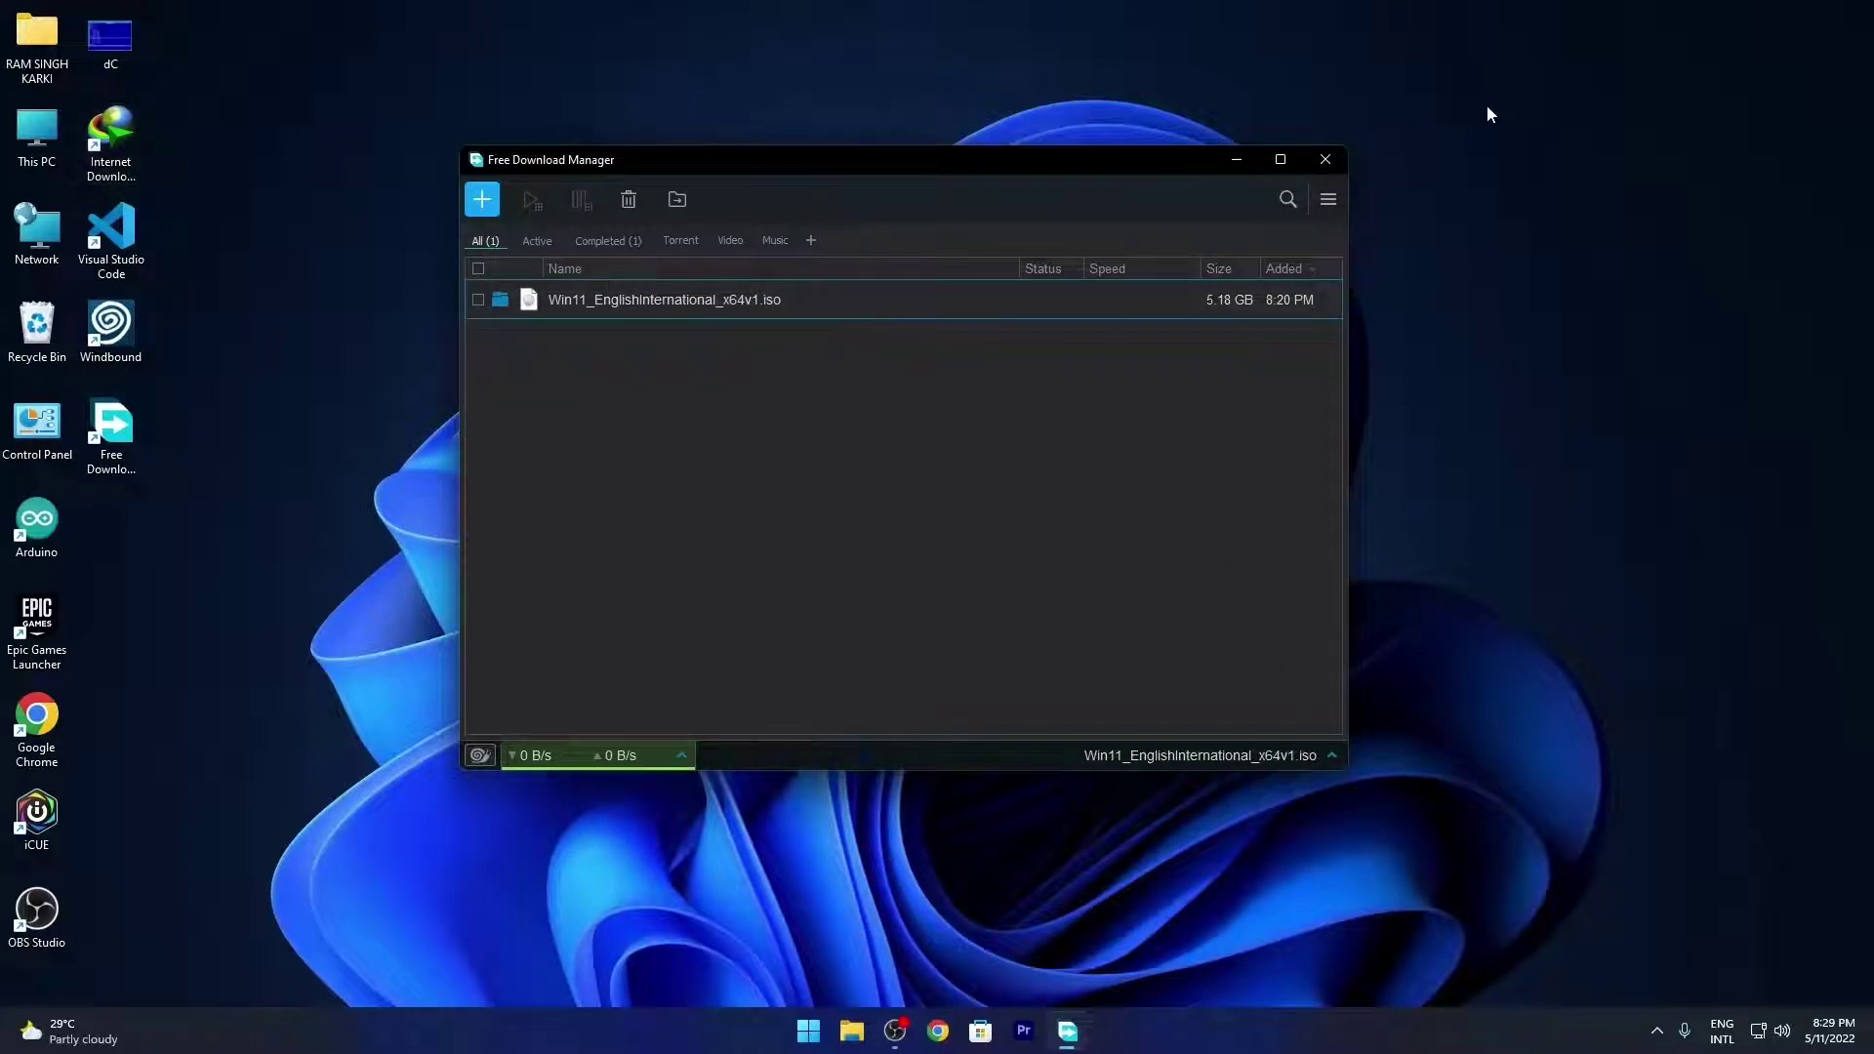
left_click(1343, 159)
Reopen the bookmarked Windows 11 download page in Chrome and submit the Windows 11 (multi-edition ISO) edition for download
left_click(960, 1030)
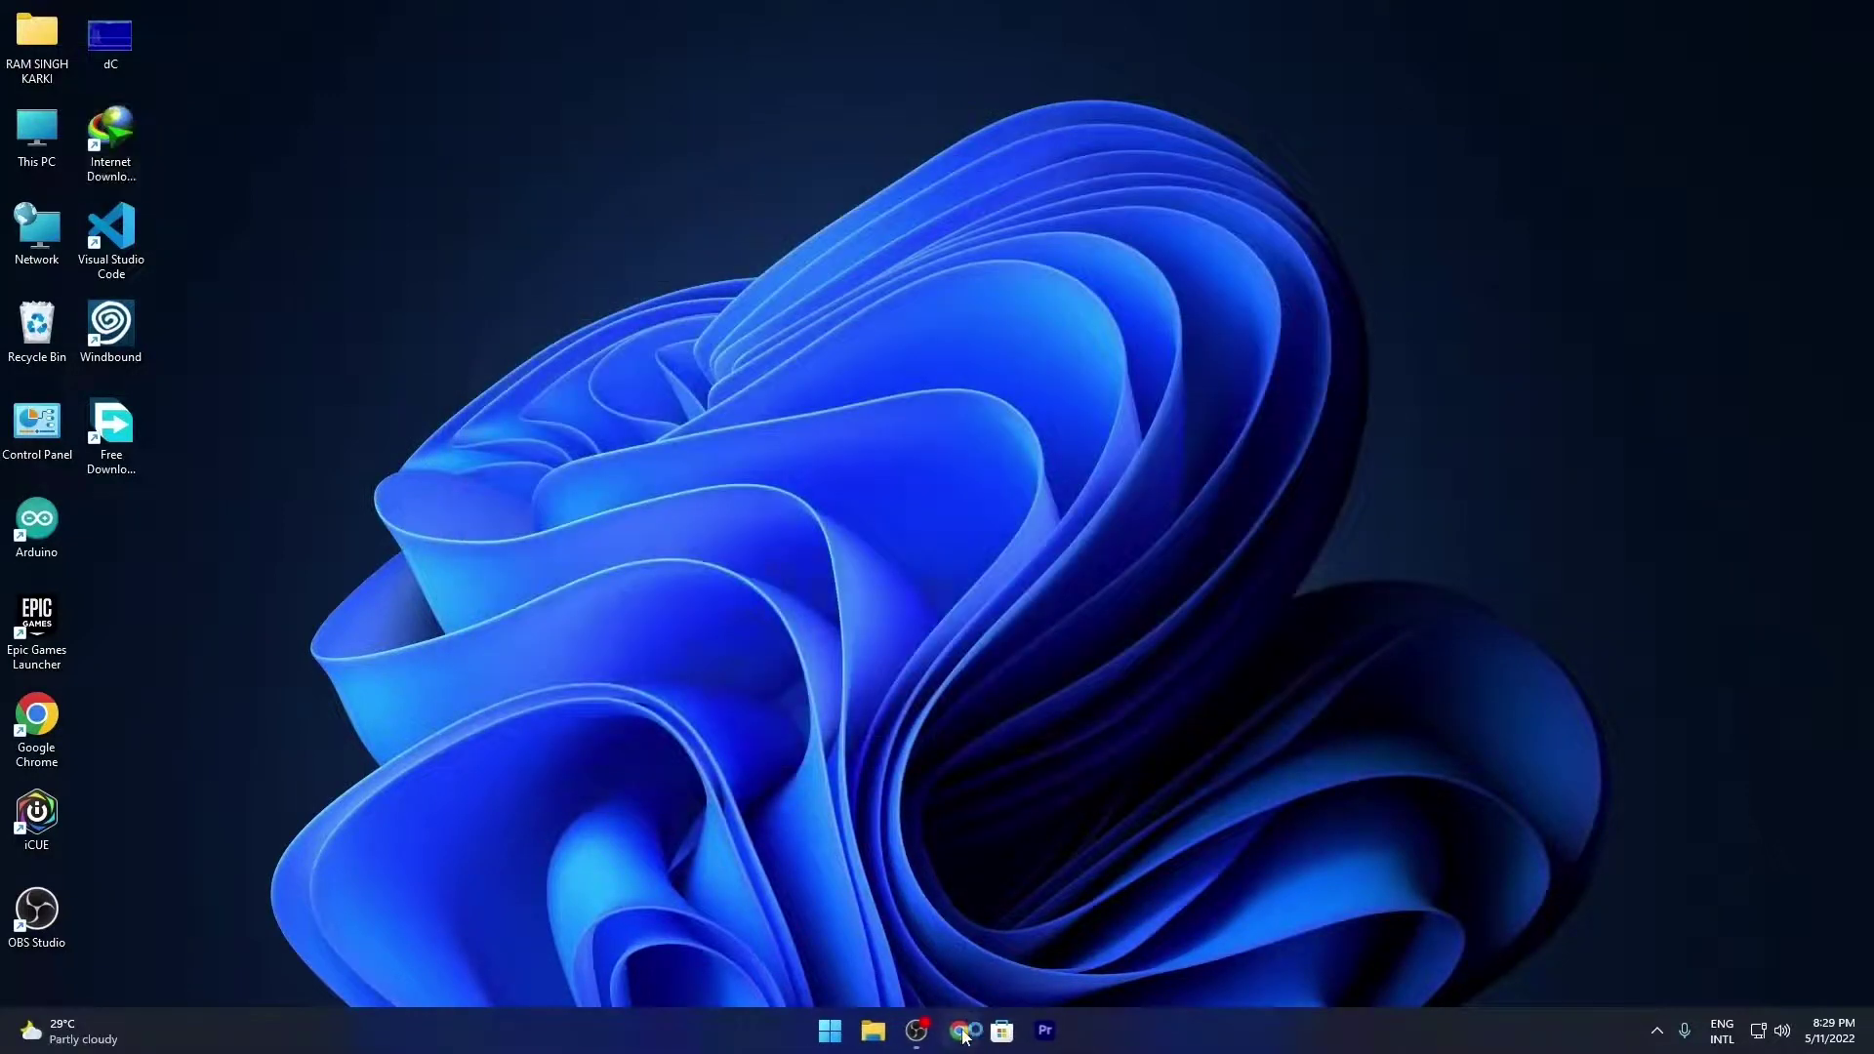
left_click(92, 84)
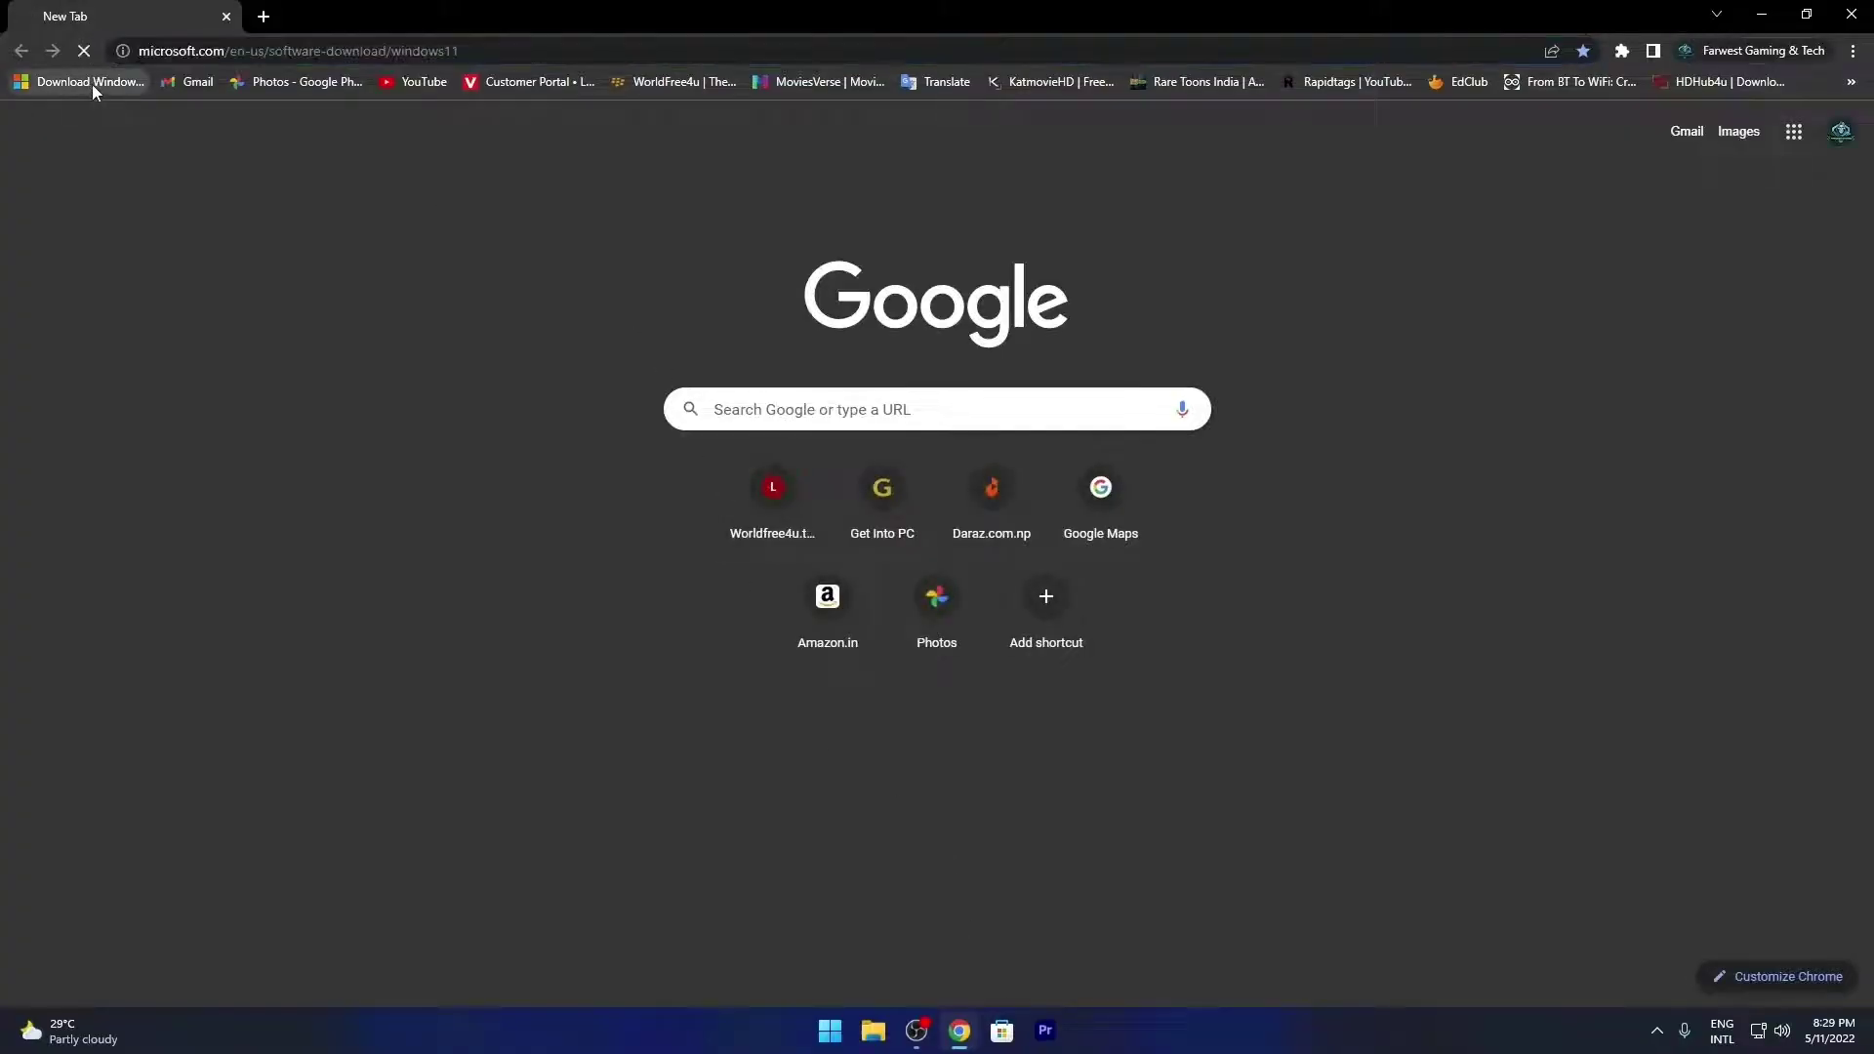
scroll(455, 335, "down", 10)
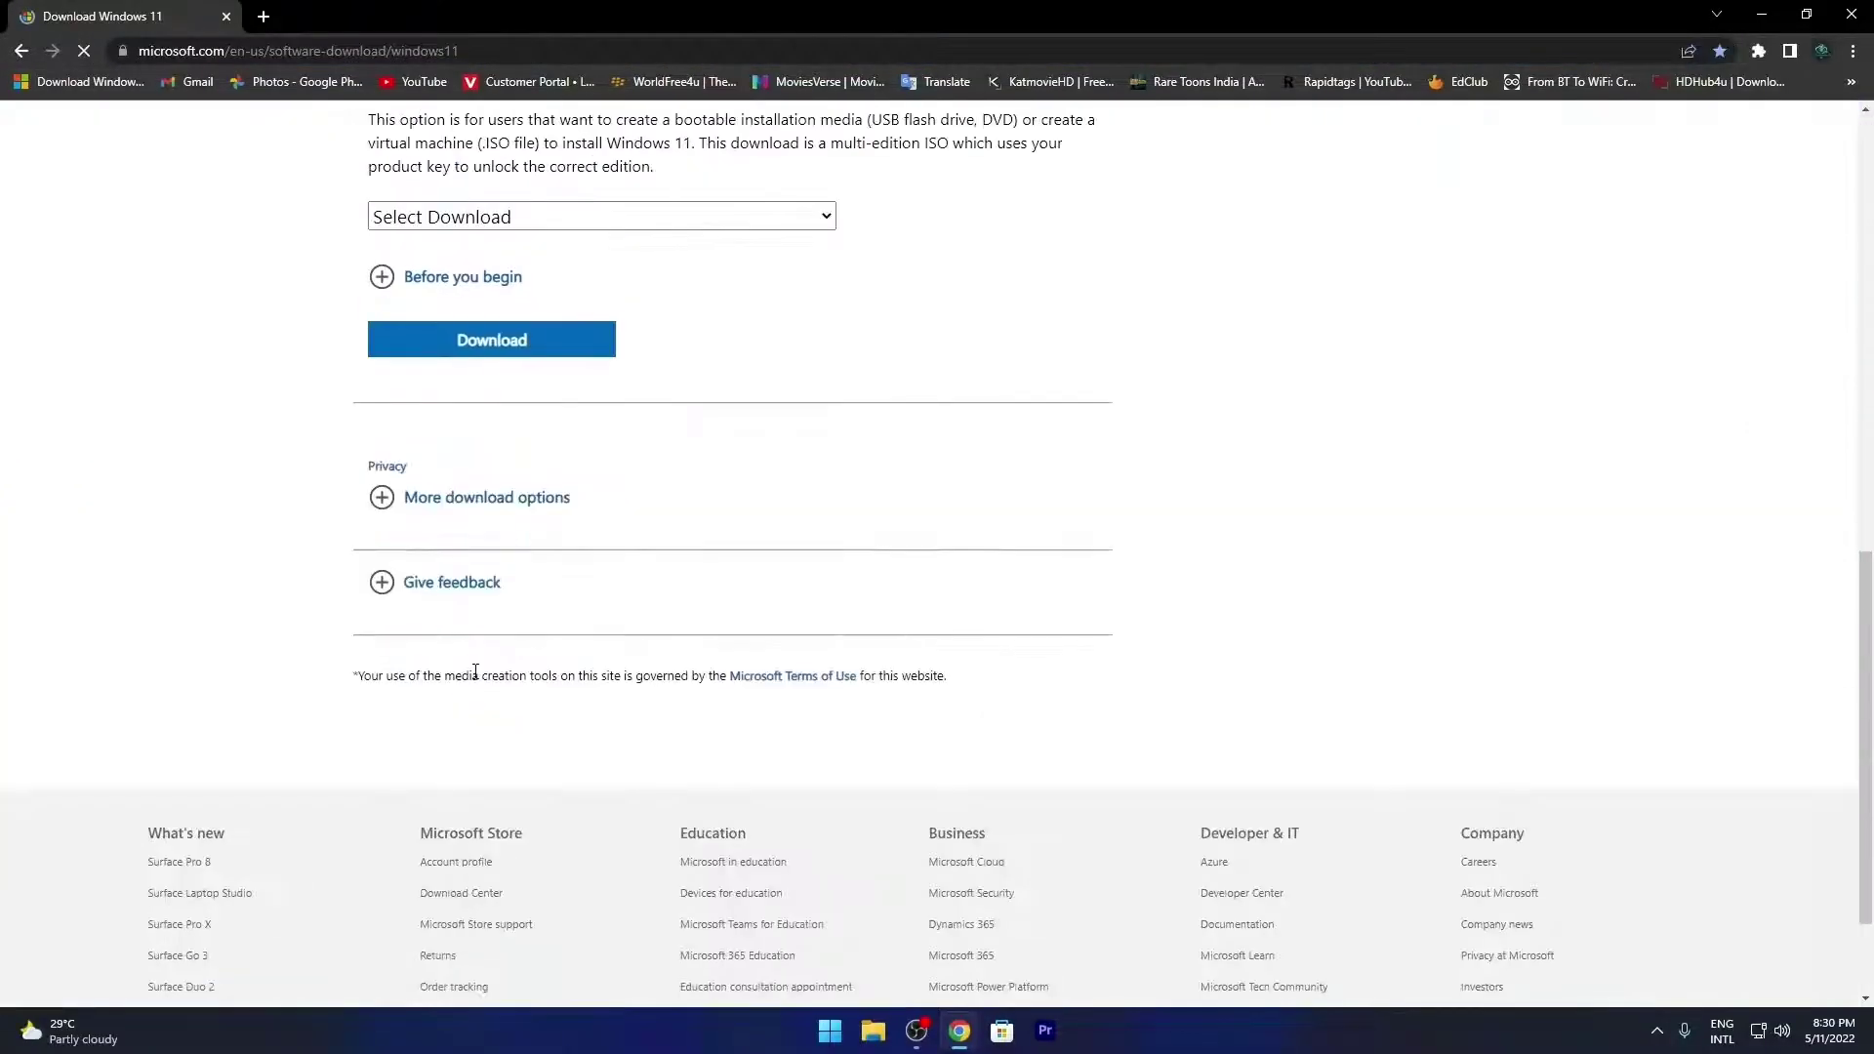
left_click(454, 335)
left_click(525, 240)
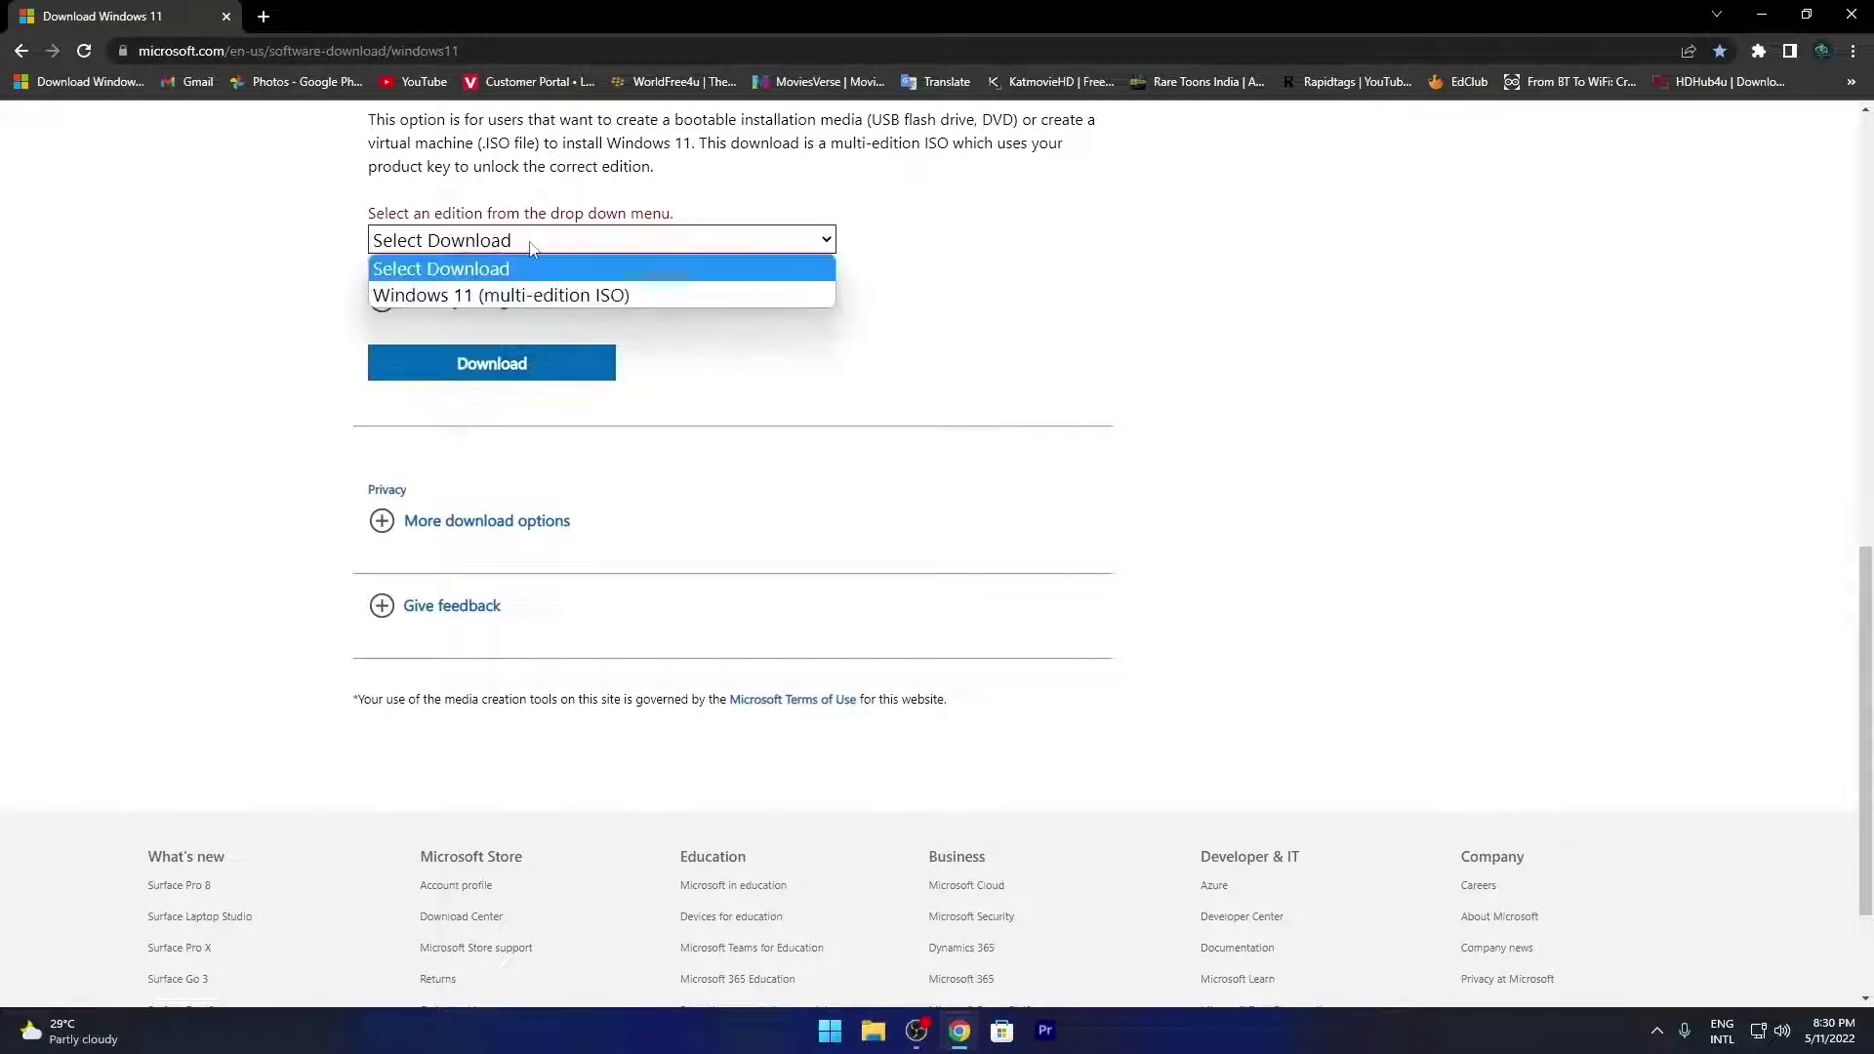
left_click(525, 288)
left_click(531, 240)
left_click(531, 295)
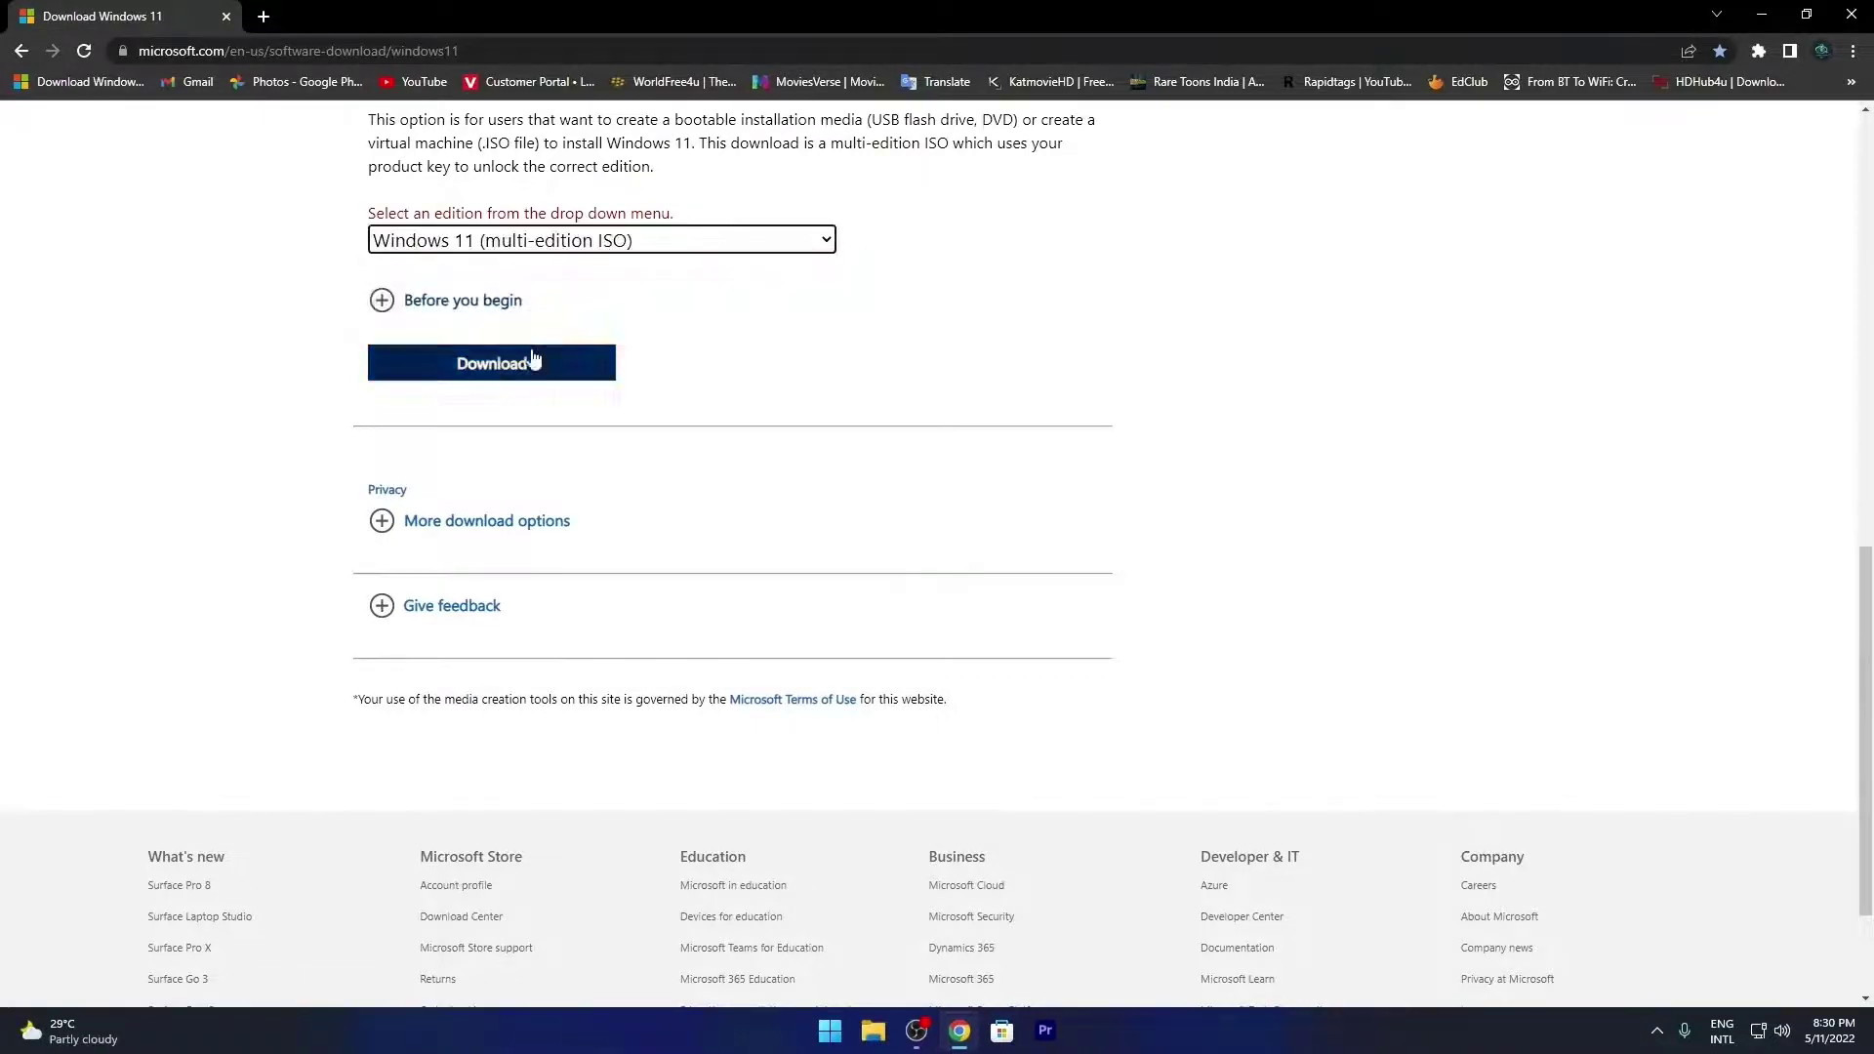
left_click(535, 361)
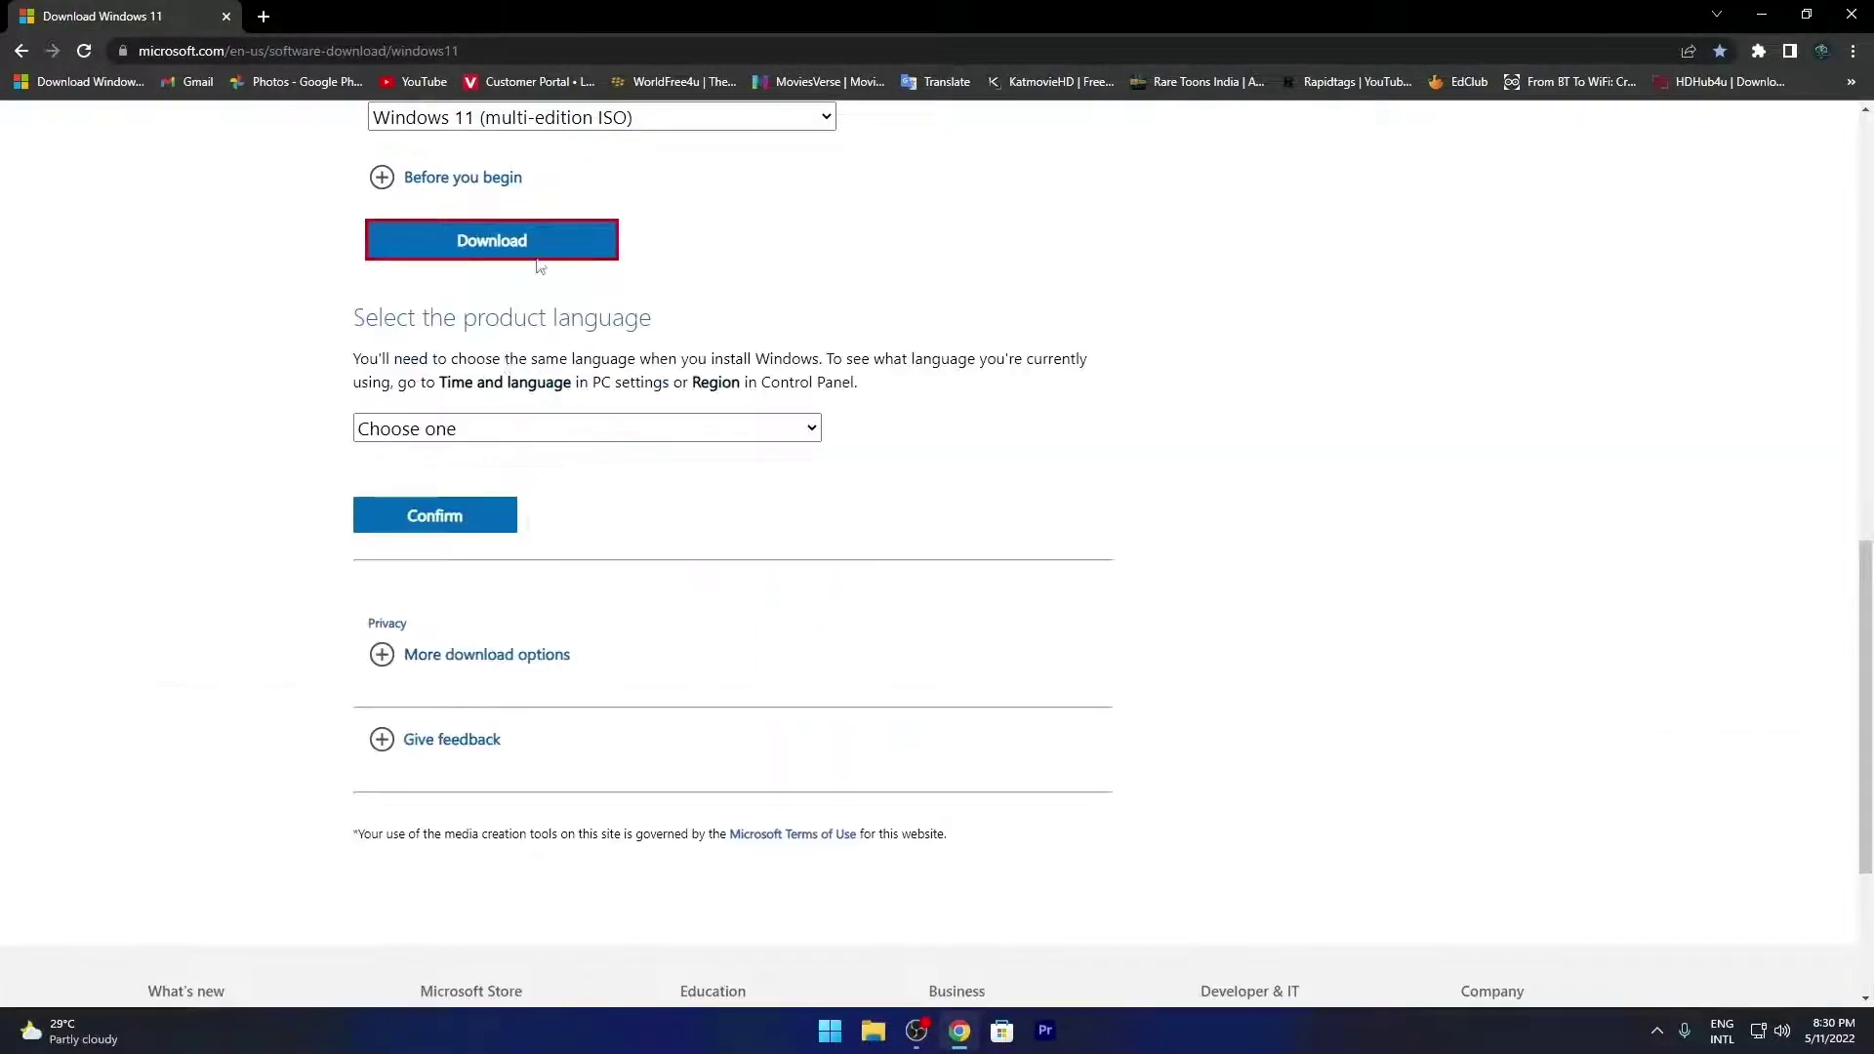
Choose English (United States) as the product language and confirm it
left_click(499, 431)
left_click(461, 719)
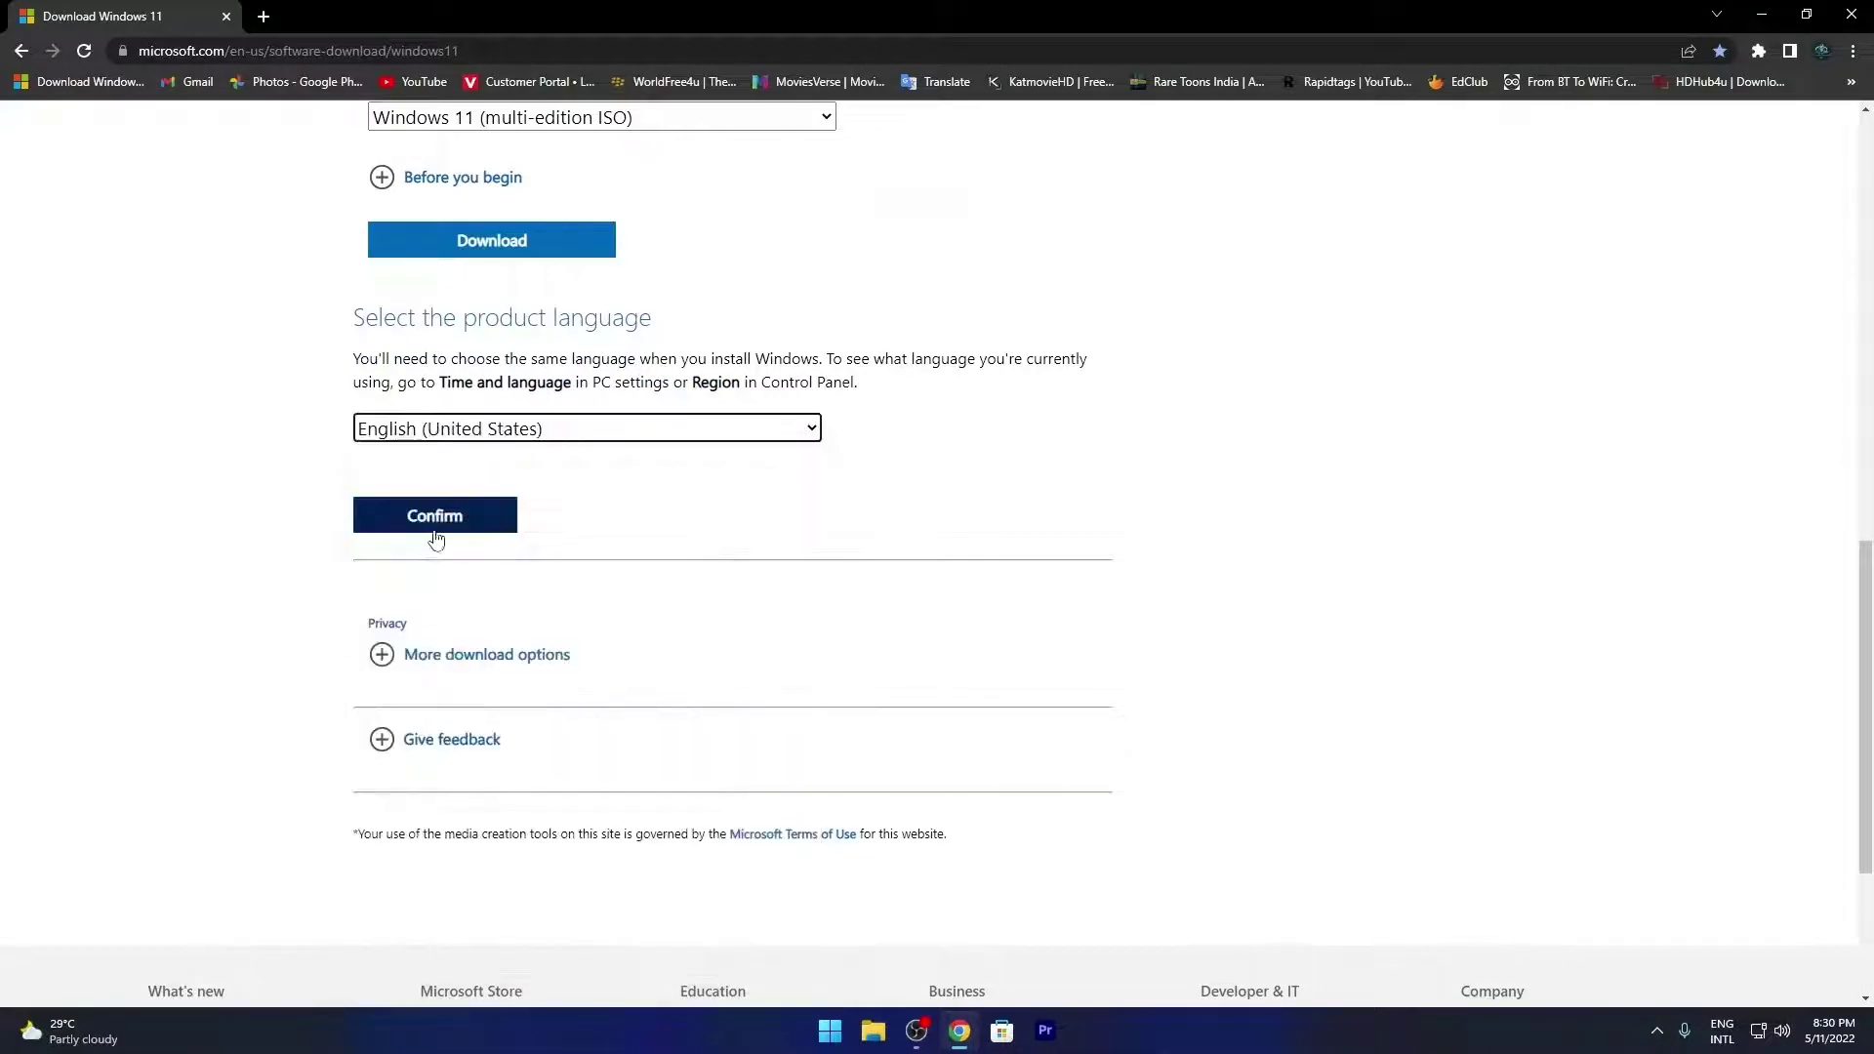
left_click(440, 518)
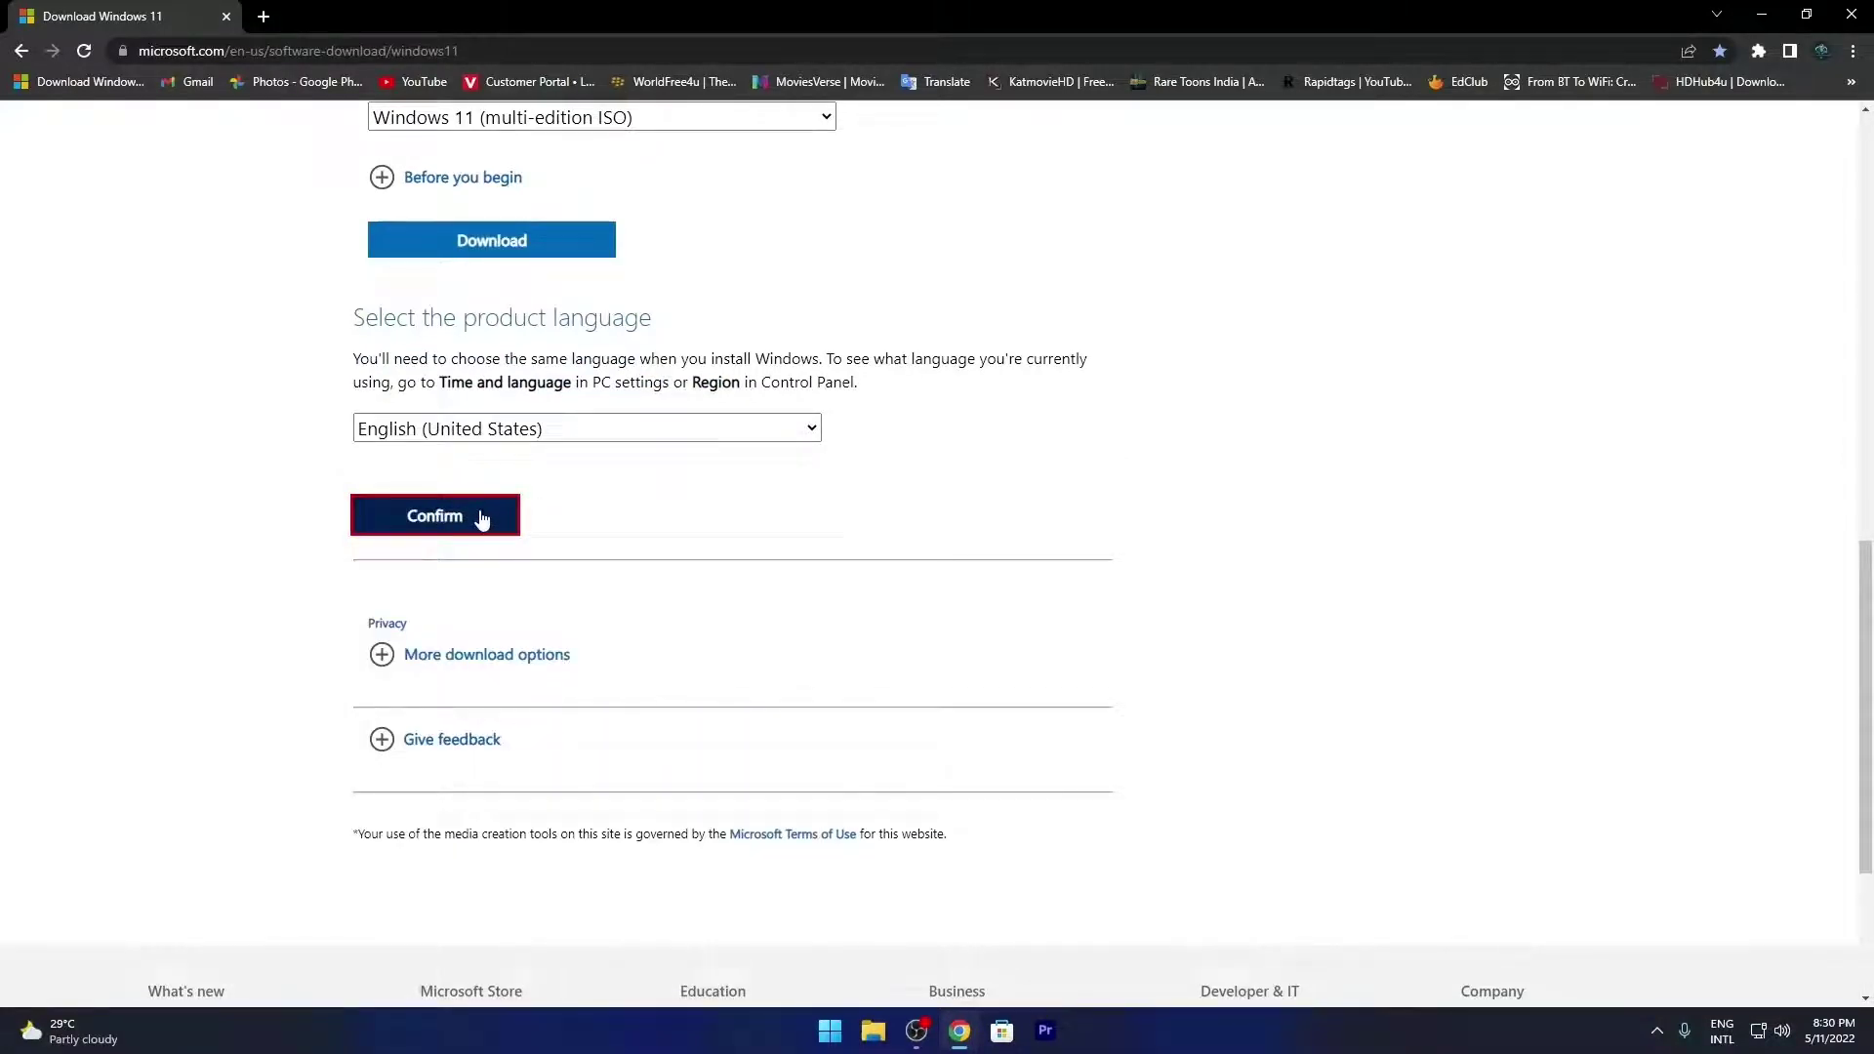
Request the 64-bit ISO, close the browser and start downloading Win11_English_x64v1.iso with Internet Download Manager
left_click(535, 267)
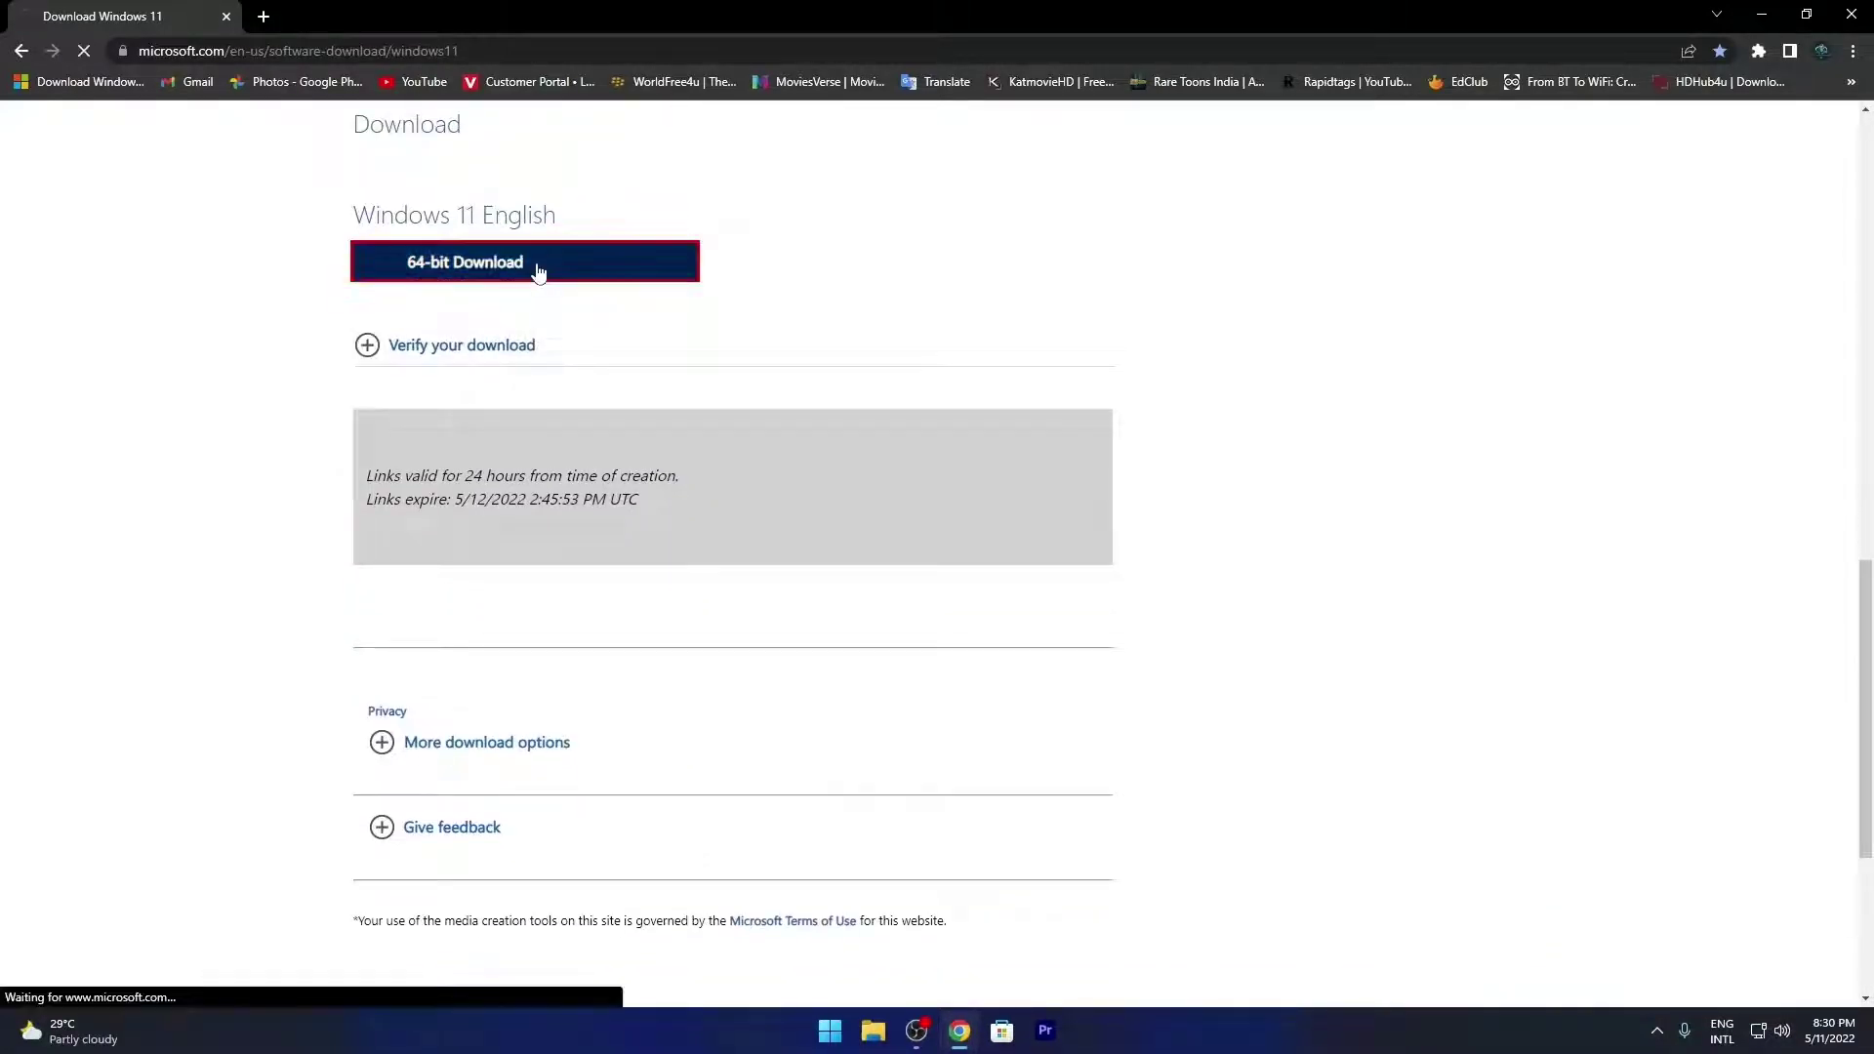
left_click(1857, 12)
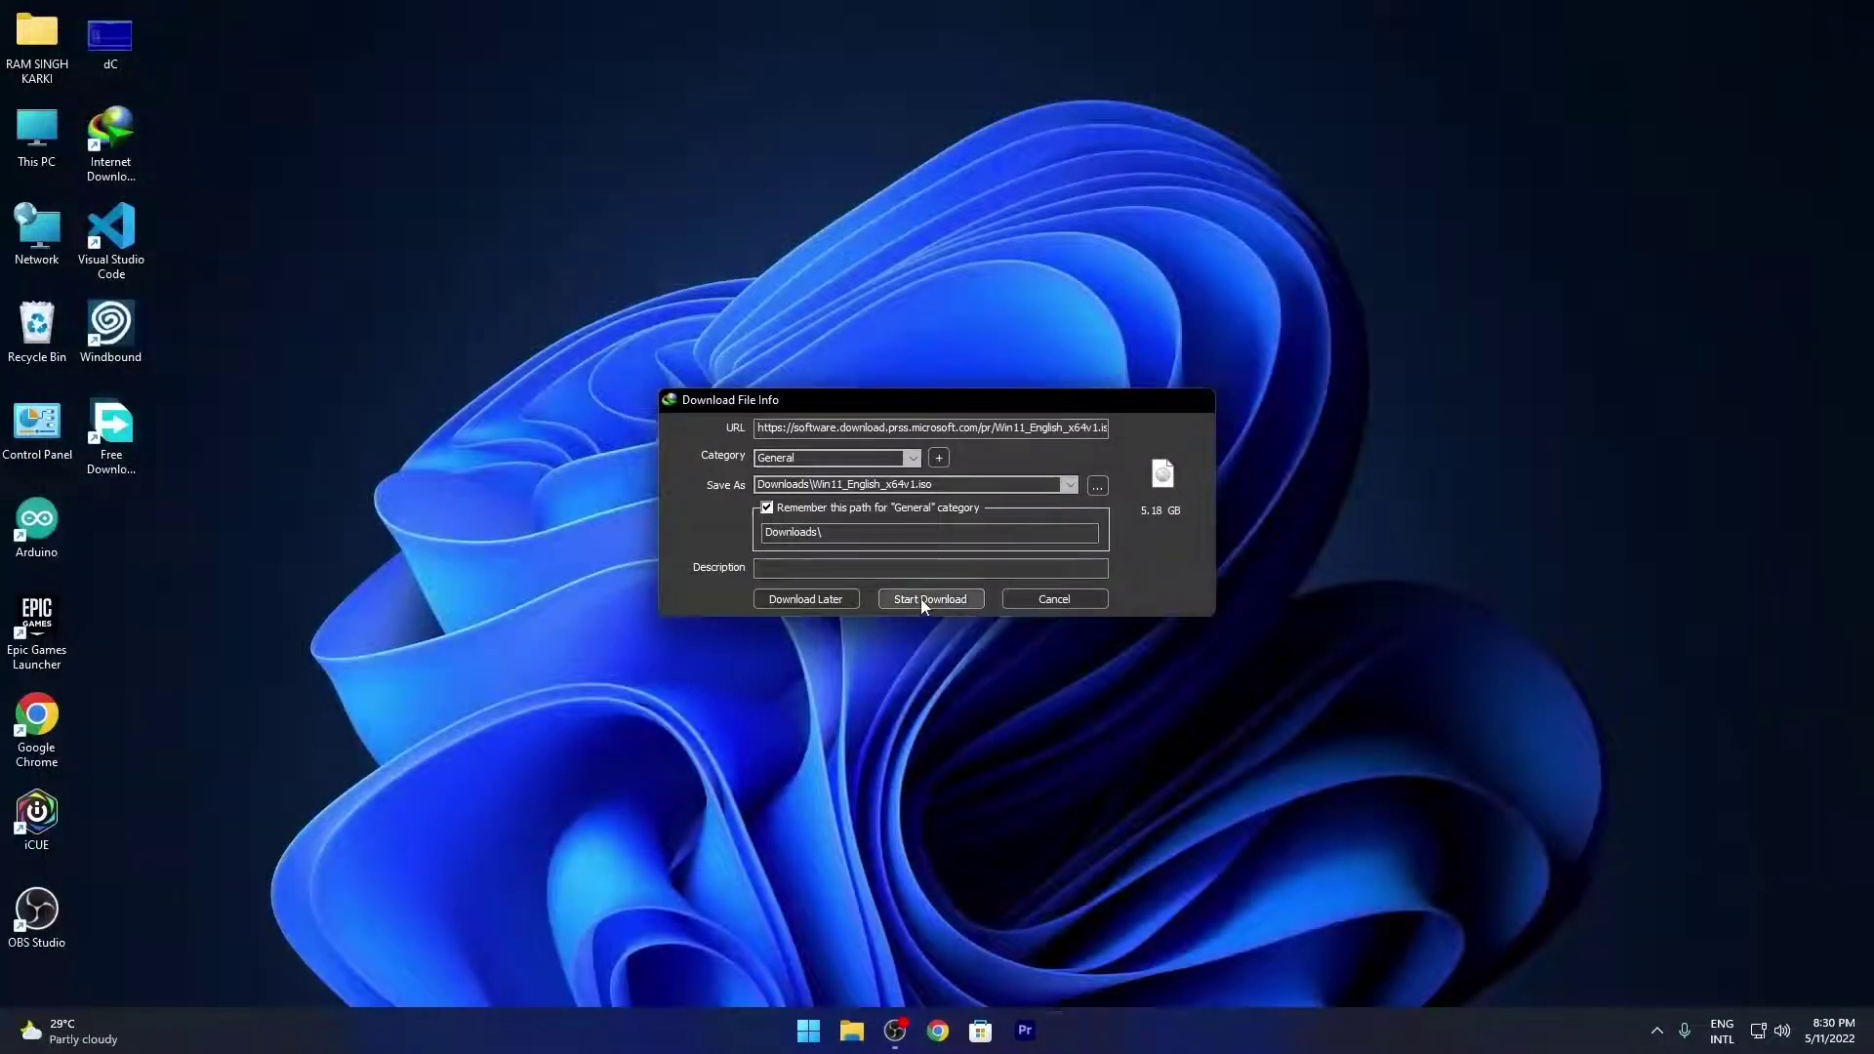
left_click(921, 599)
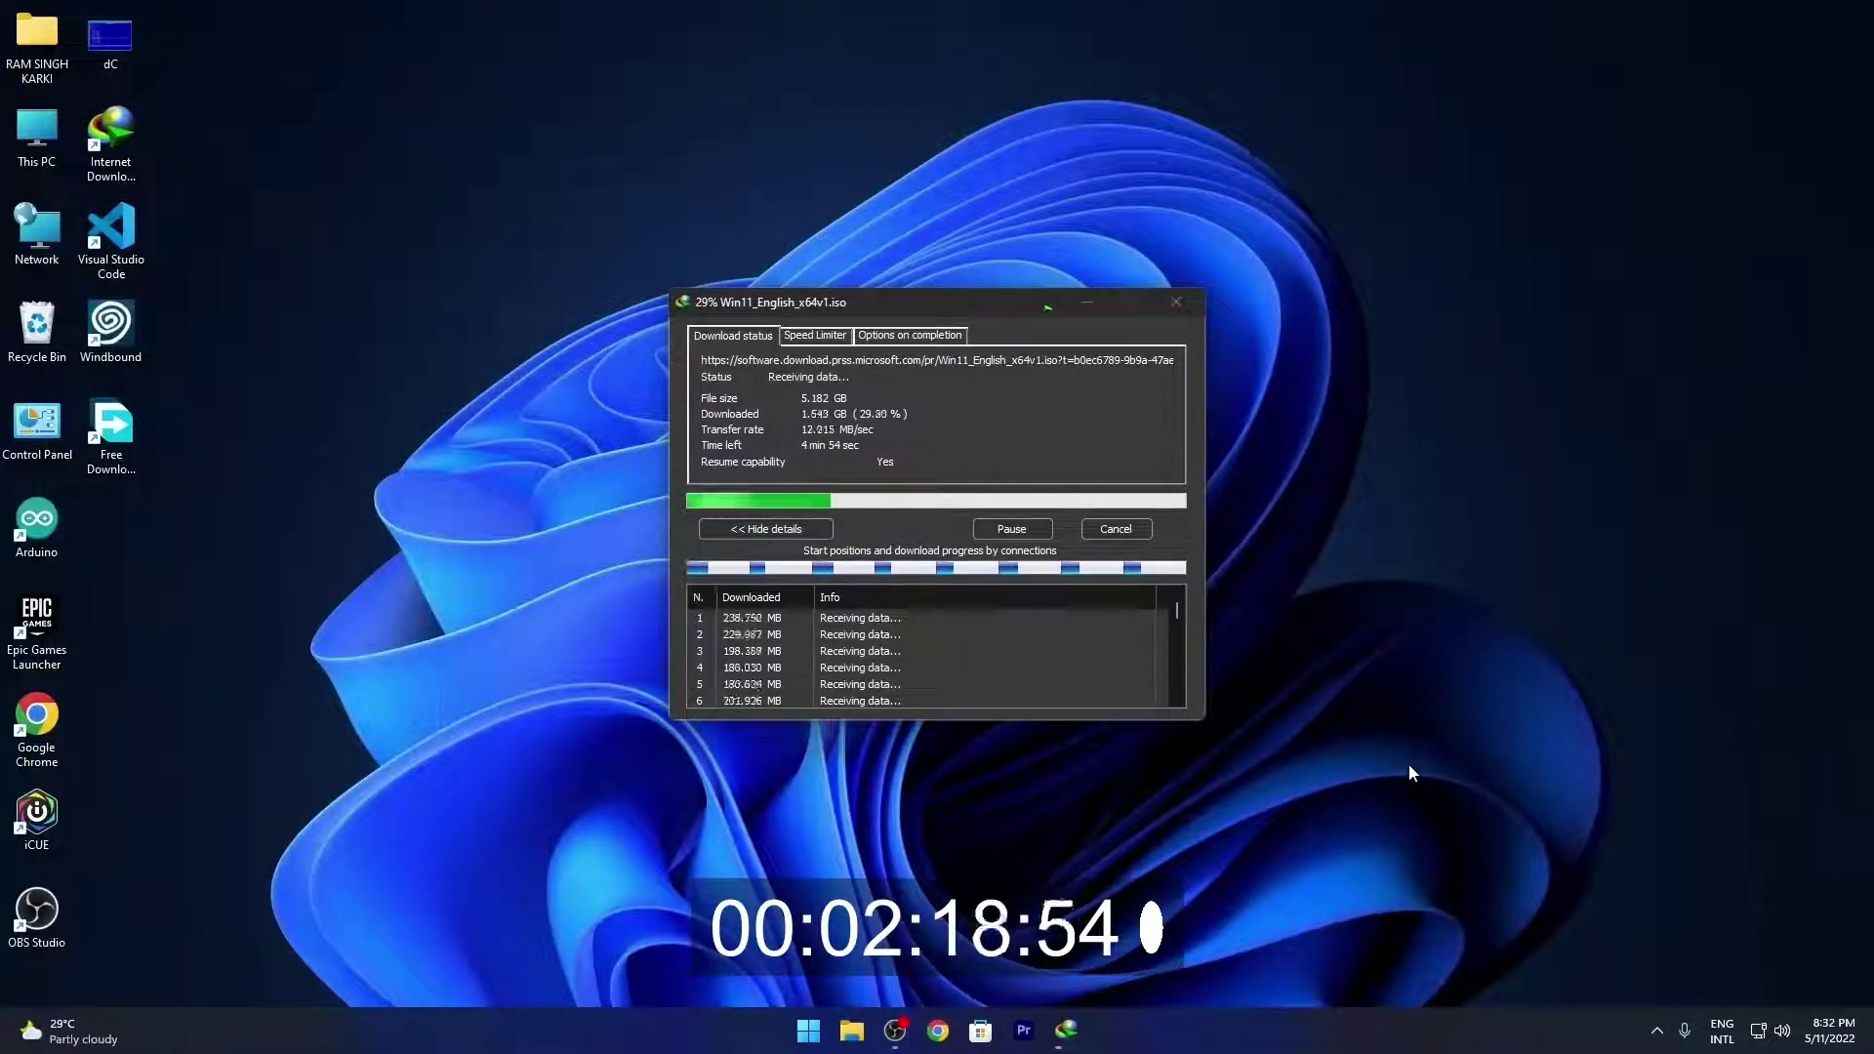